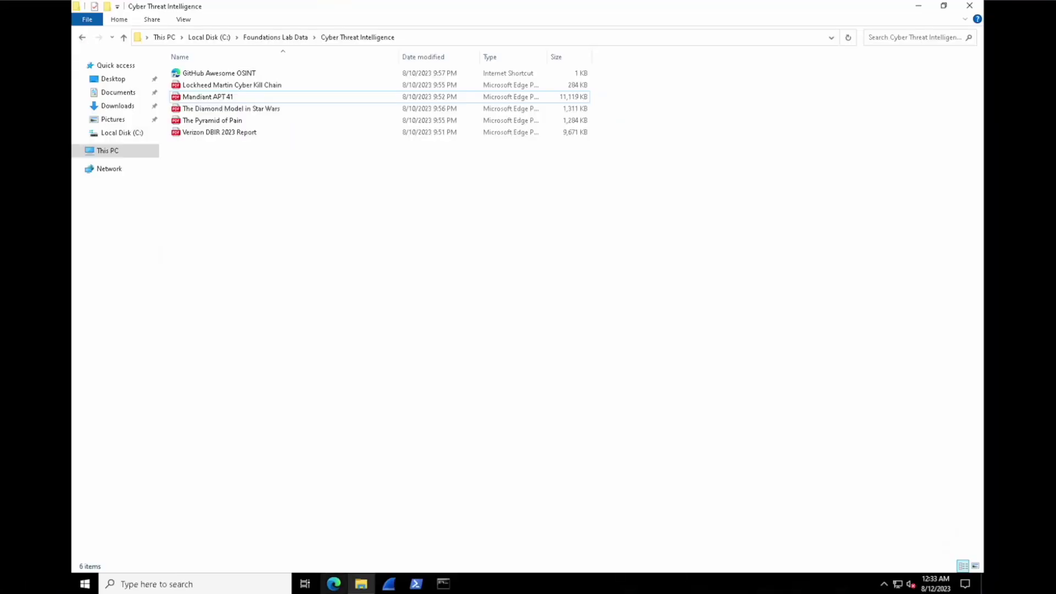
Launch Edge and go to google.com.
{"action": "left_click", "coordinate": [336, 584]}
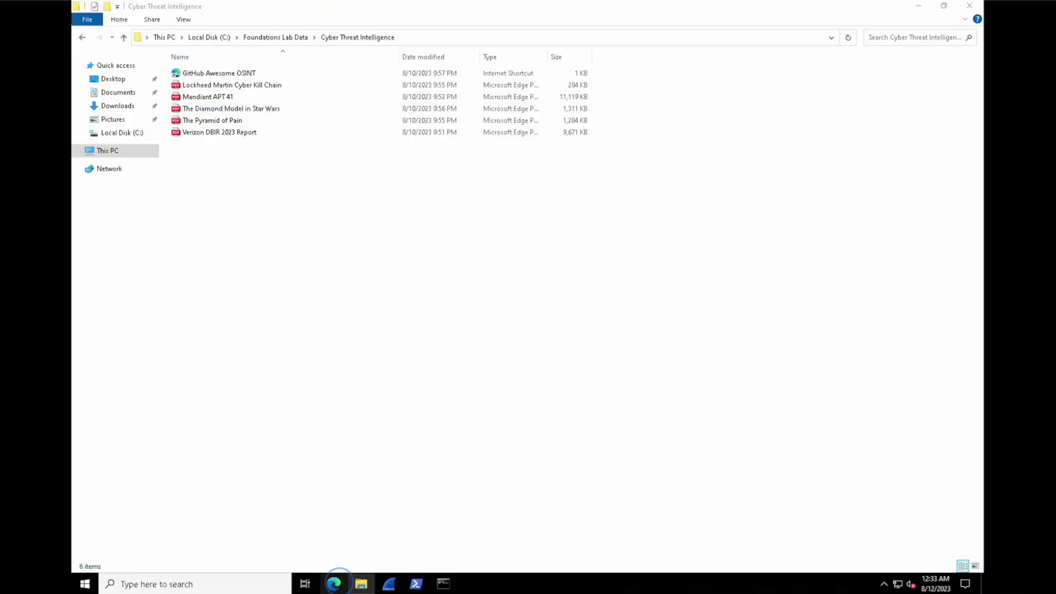
{"action": "left_click", "coordinate": [341, 585]}
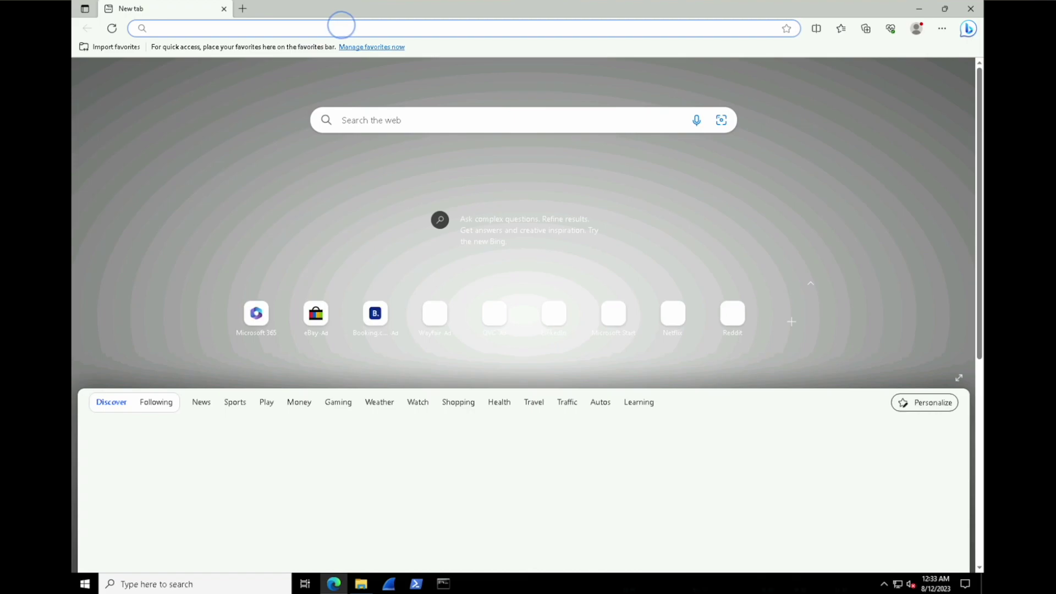
{"action": "left_click", "coordinate": [342, 25]}
{"action": "type", "text": "goo"}
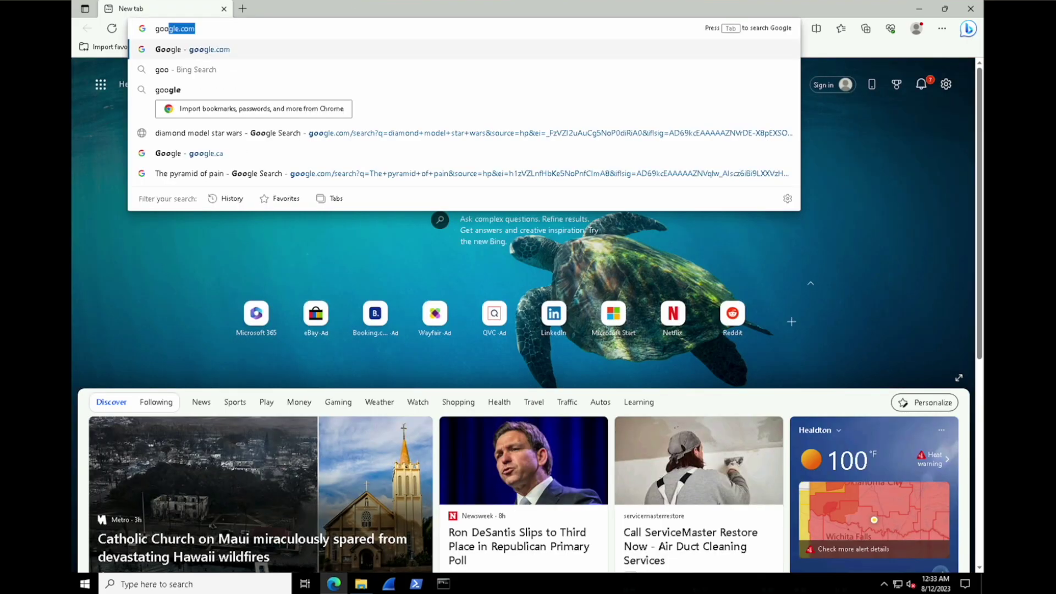
{"action": "key", "text": "Return"}
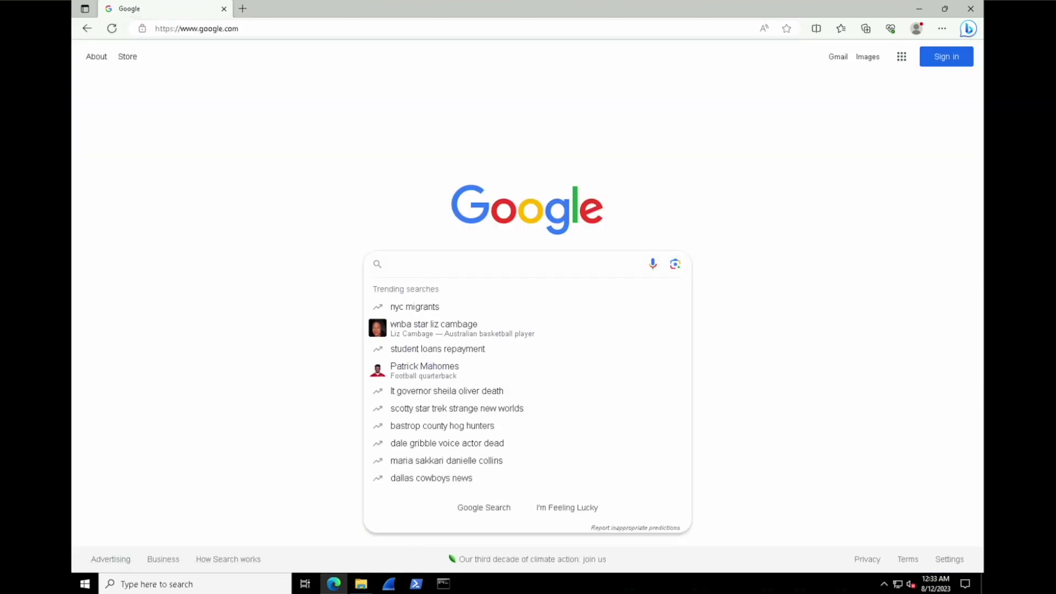
Search Google for 'MITRE ATT&CK' and scroll down the results.
{"action": "type", "text": "MITRE ATT&CK"}
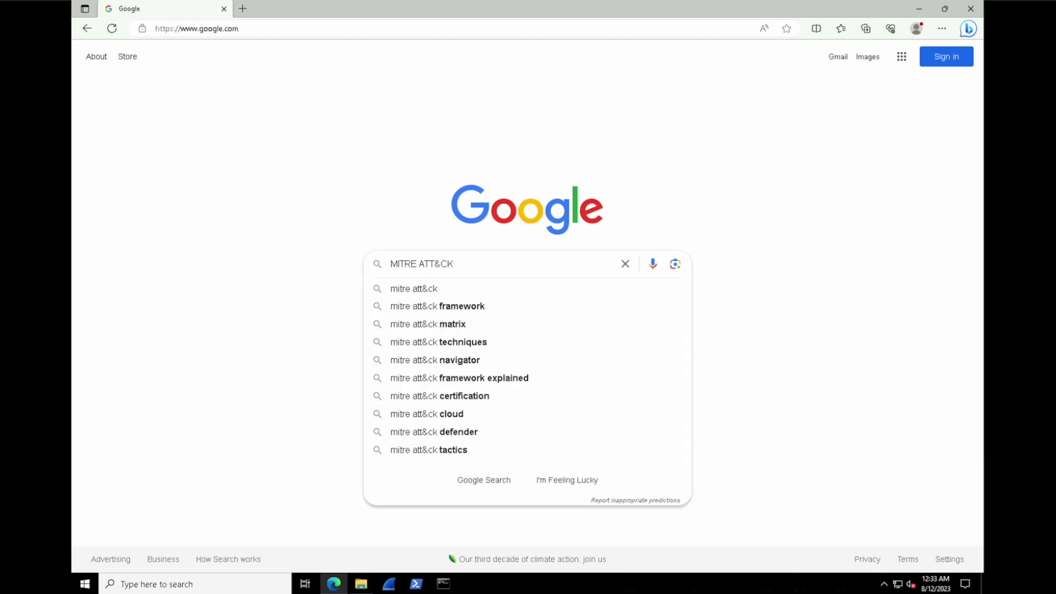
{"action": "key", "text": "Return"}
{"action": "scroll", "coordinate": [209, 308], "scroll_direction": "down", "scroll_amount": 5}
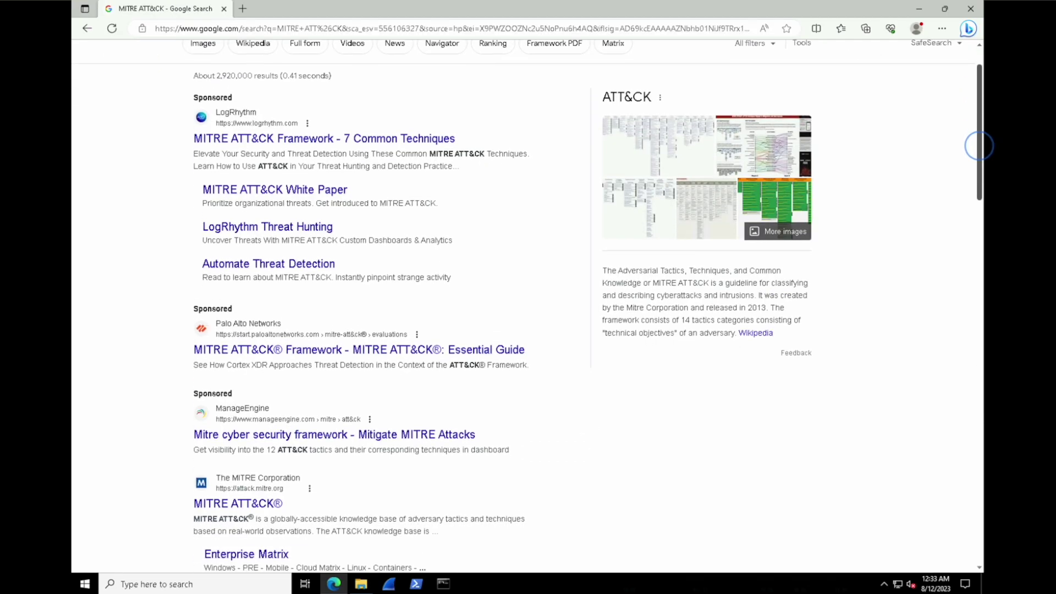
Open the attack.mitre.org result and scroll through the Enterprise matrix, then back to the top.
{"action": "left_click", "coordinate": [209, 303]}
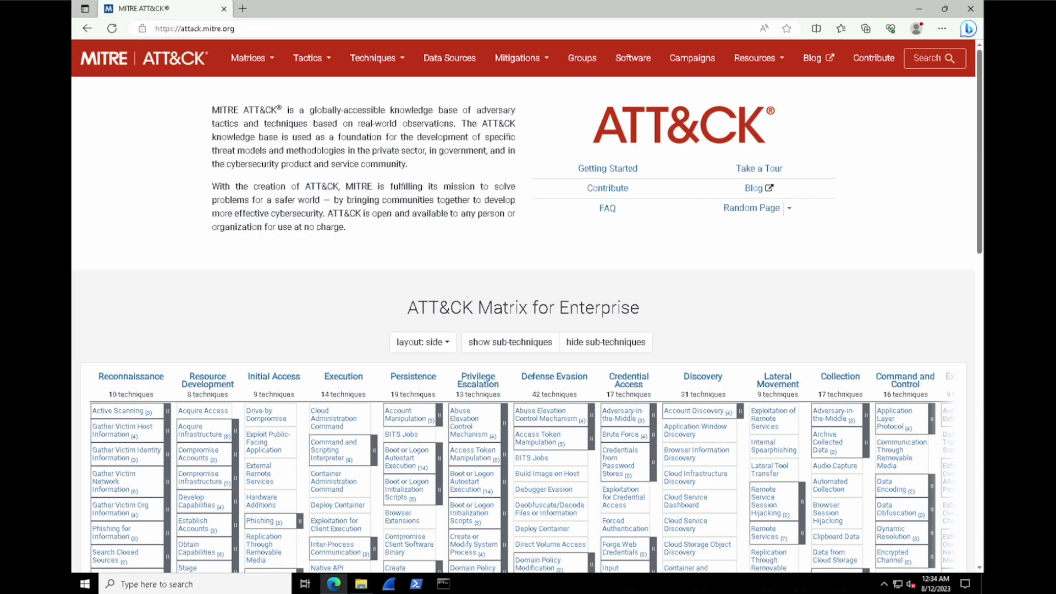
{"action": "left_click_drag", "start_coordinate": [979, 159], "coordinate": [979, 261]}
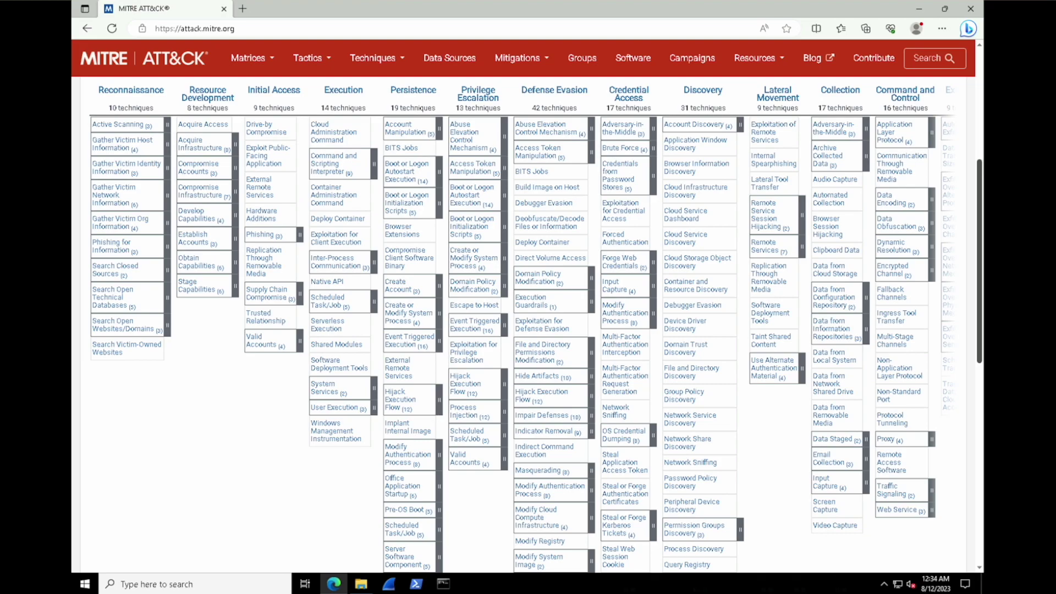
{"action": "left_click_drag", "start_coordinate": [980, 173], "coordinate": [981, 46]}
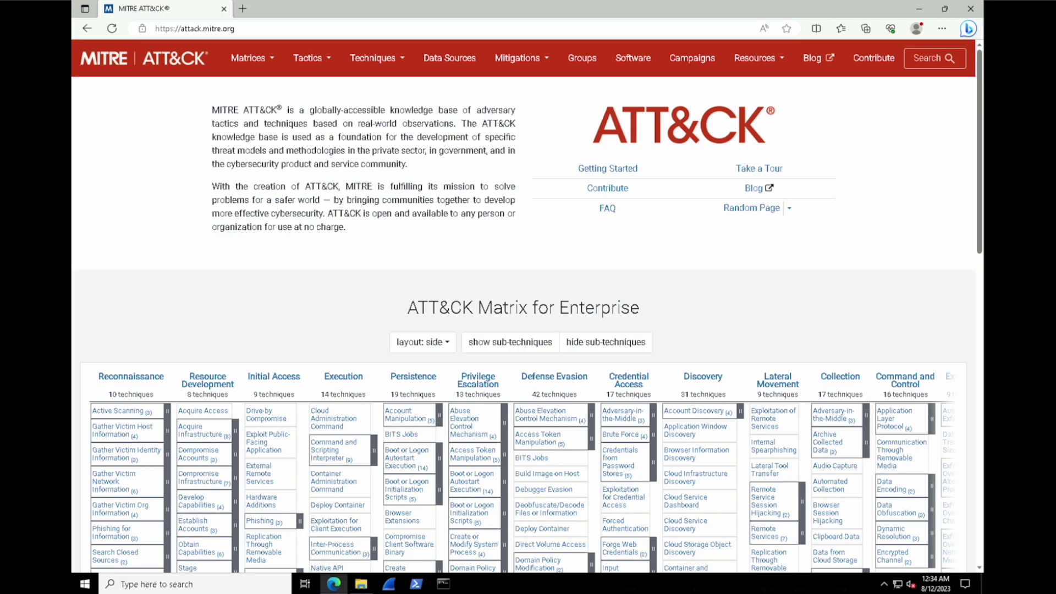
Go to Matrices > Enterprise, then Tactics > Enterprise.
{"action": "left_click", "coordinate": [250, 58]}
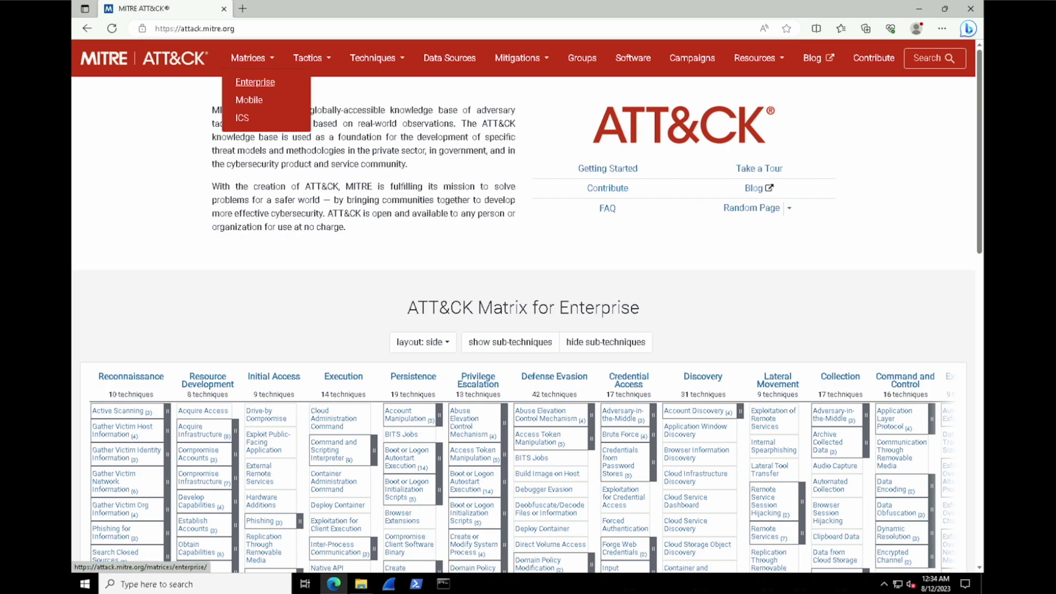
{"action": "left_click", "coordinate": [254, 78]}
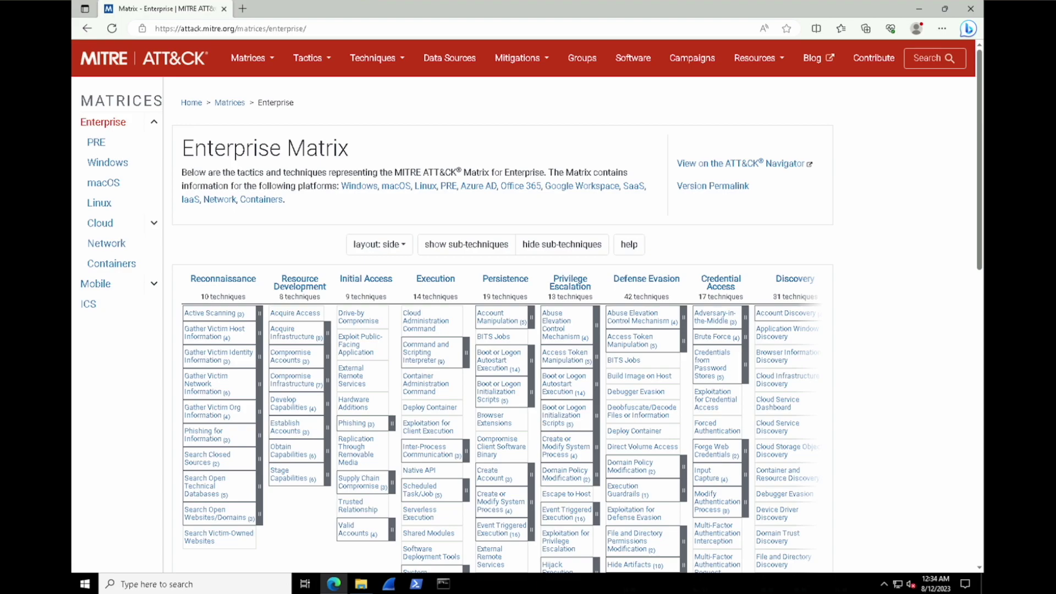
{"action": "left_click", "coordinate": [308, 58]}
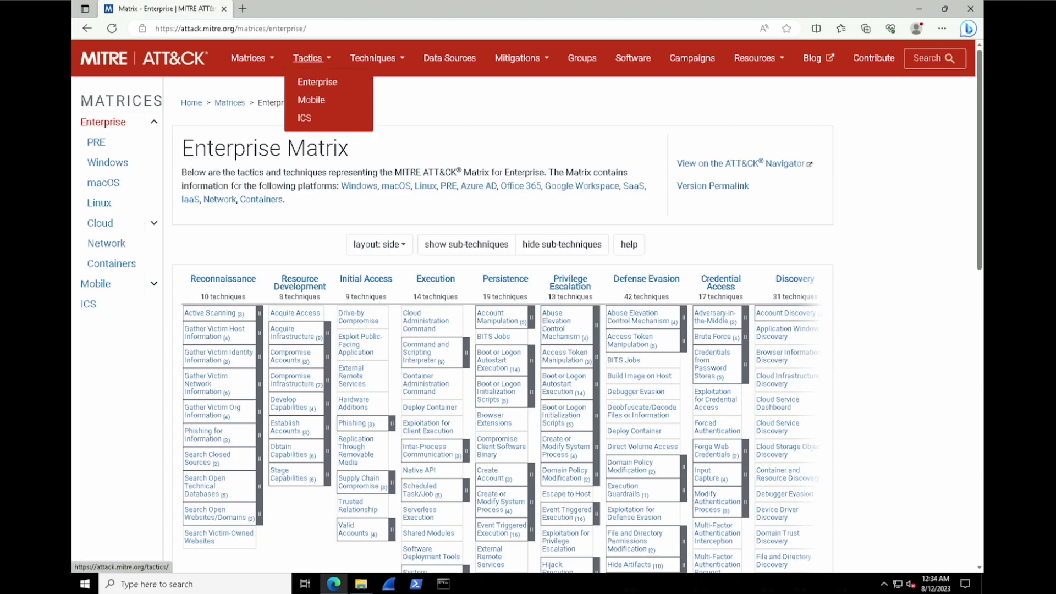
{"action": "left_click", "coordinate": [318, 82]}
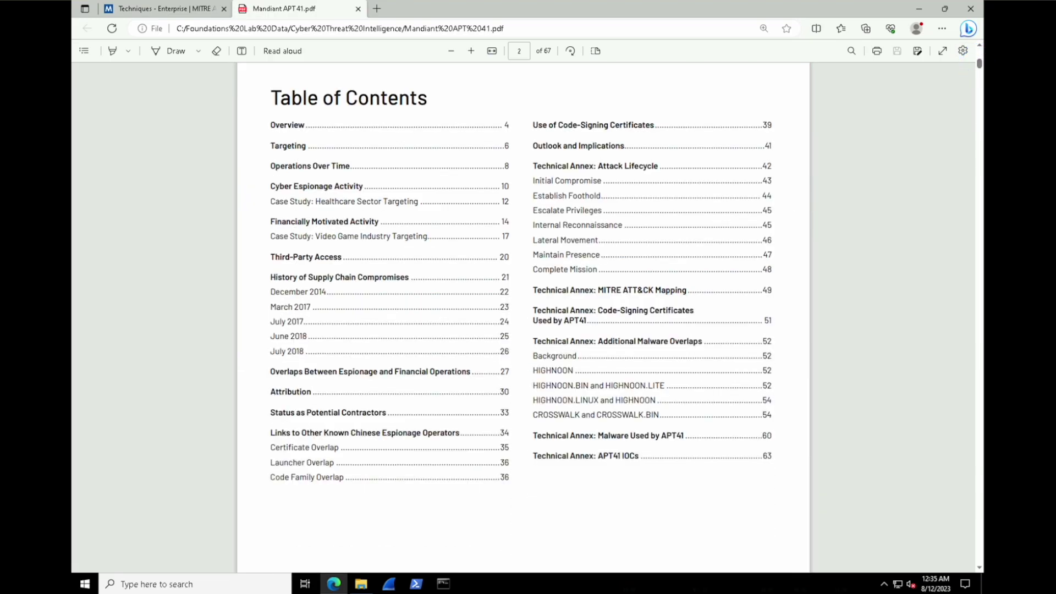
Jump to page 49 of the APT41 report, mark Spear-phishing Attachment, then return to ATT&CK.
{"action": "triple_click", "coordinate": [632, 289]}
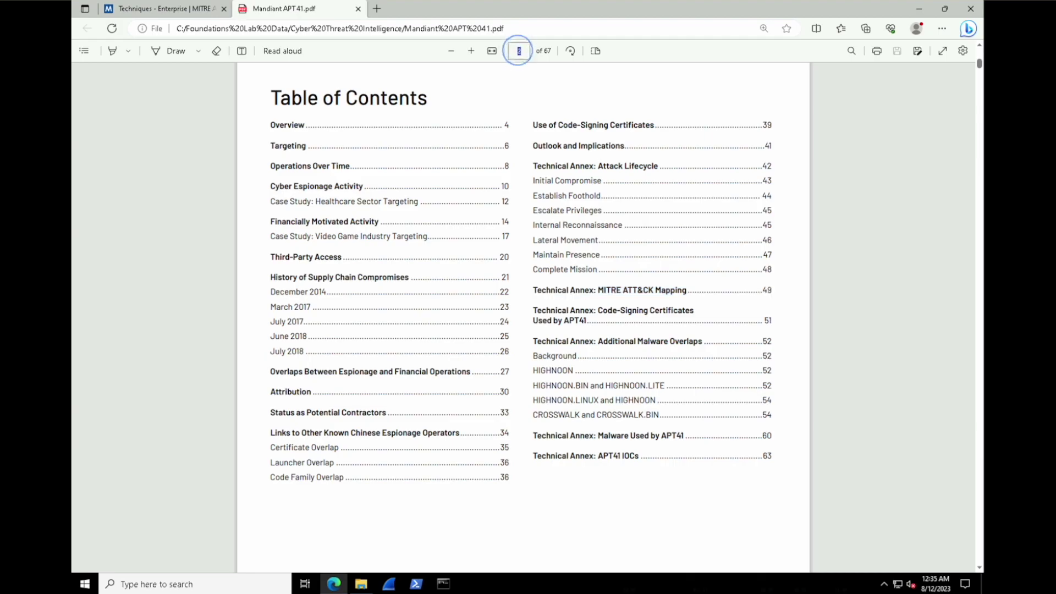
{"action": "type", "text": "49"}
{"action": "key", "text": "Return"}
{"action": "left_click_drag", "start_coordinate": [434, 181], "coordinate": [277, 181]}
{"action": "left_click", "coordinate": [159, 8]}
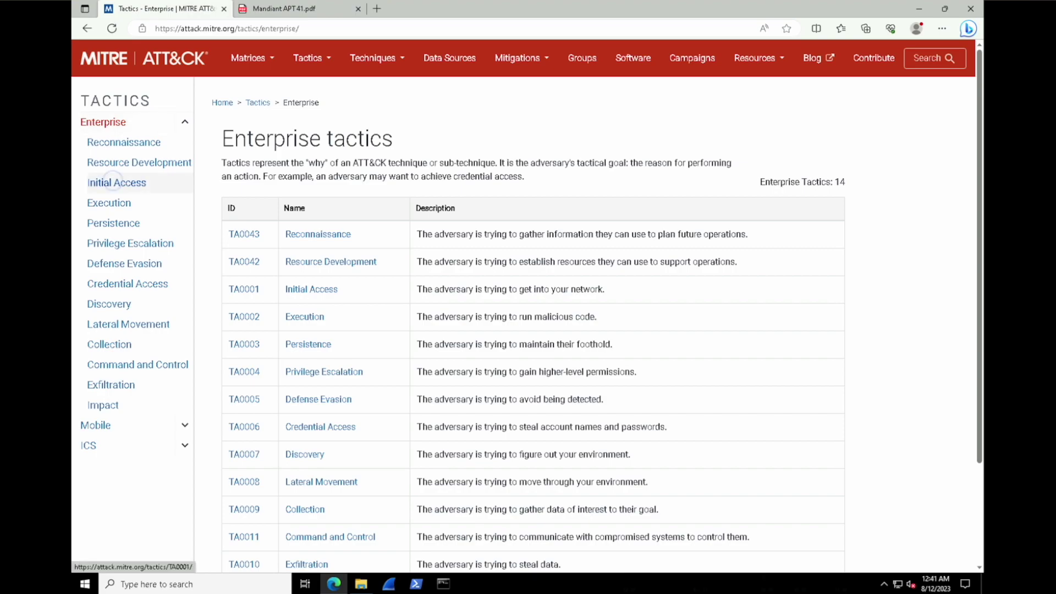
From Initial Access, scroll down to Phishing and open Spearphishing Attachment (T1566.001).
{"action": "left_click", "coordinate": [117, 182]}
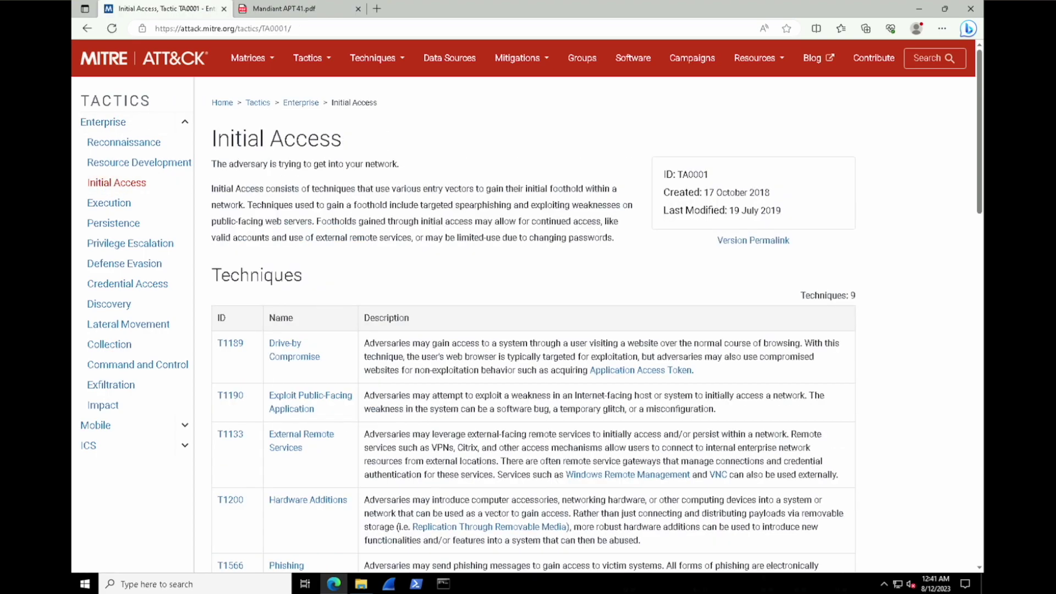
{"action": "scroll", "coordinate": [528, 325], "scroll_direction": "down", "scroll_amount": 4}
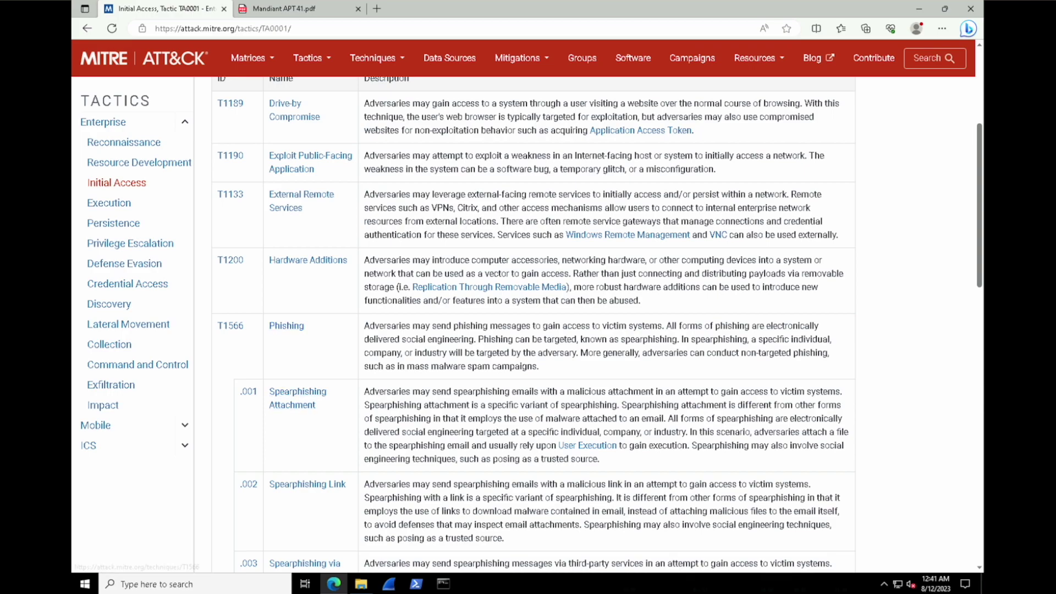
{"action": "scroll", "coordinate": [528, 325], "scroll_direction": "down", "scroll_amount": 1}
{"action": "scroll", "coordinate": [308, 330], "scroll_direction": "down", "scroll_amount": 1}
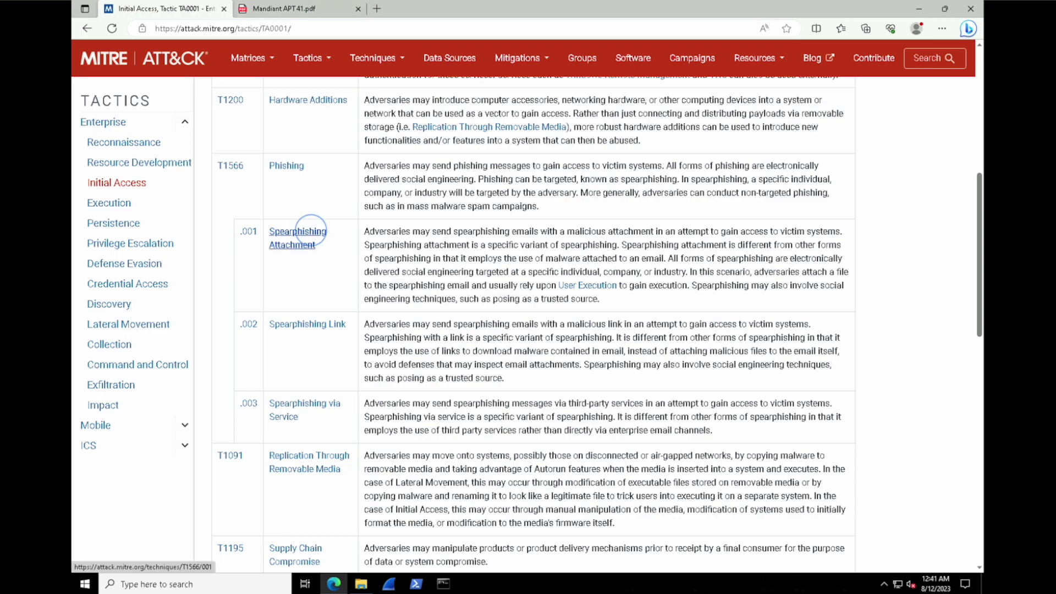
{"action": "left_click", "coordinate": [308, 231]}
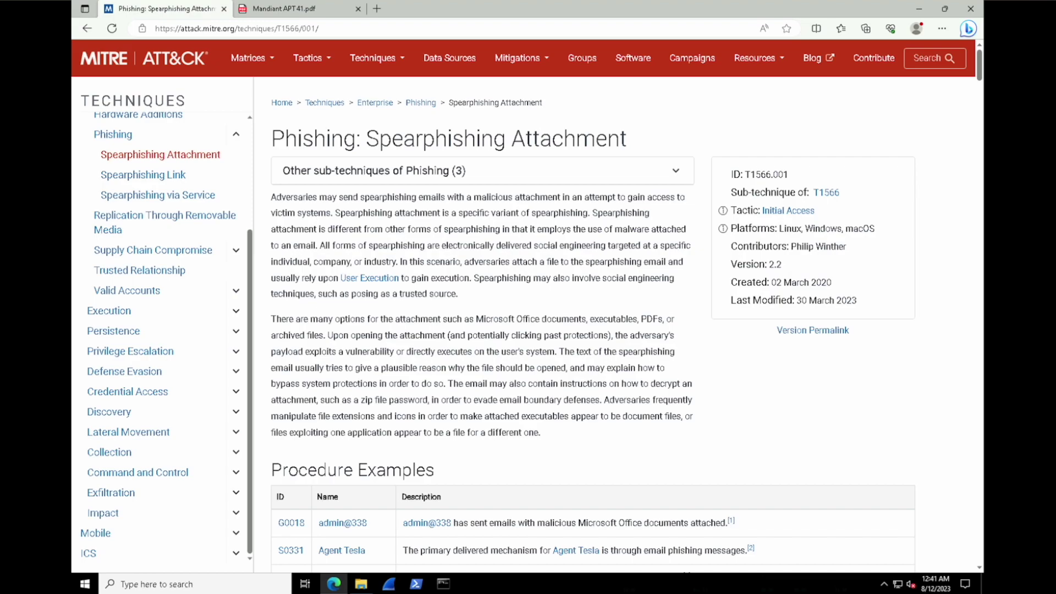
Highlight the passage on how malicious attachments execute, then scroll down toward Procedure Examples.
{"action": "left_click", "coordinate": [370, 277]}
{"action": "left_click_drag", "start_coordinate": [591, 319], "coordinate": [556, 352]}
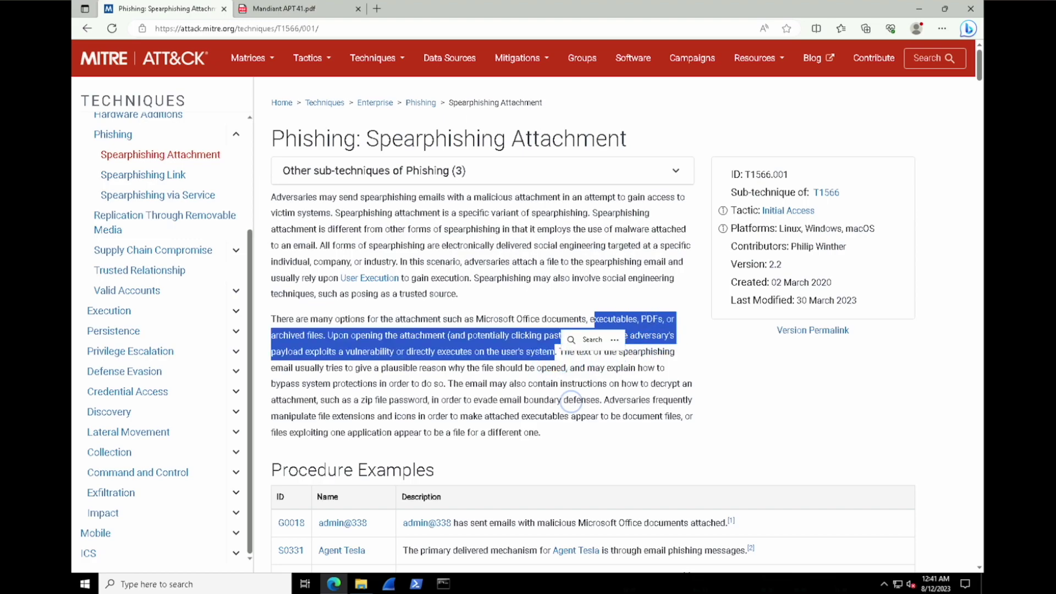
{"action": "left_click", "coordinate": [567, 399]}
{"action": "scroll", "coordinate": [566, 399], "scroll_direction": "down", "scroll_amount": 3}
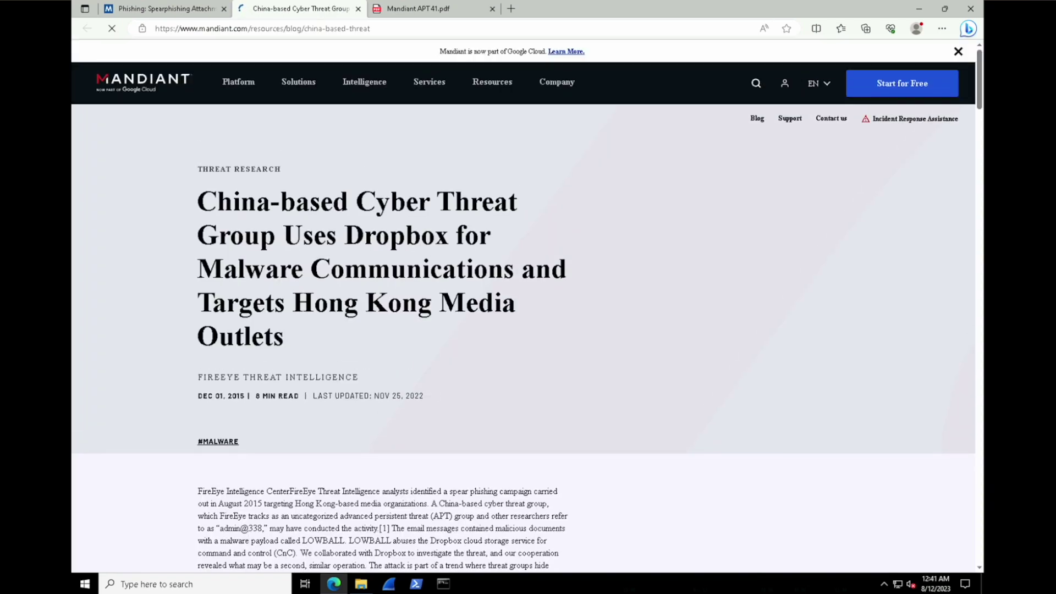
Scroll the Mandiant article down to the LOWBALL malware analysis, then close its tab.
{"action": "scroll", "coordinate": [522, 330], "scroll_direction": "down", "scroll_amount": 5}
{"action": "scroll", "coordinate": [382, 339], "scroll_direction": "down", "scroll_amount": 10}
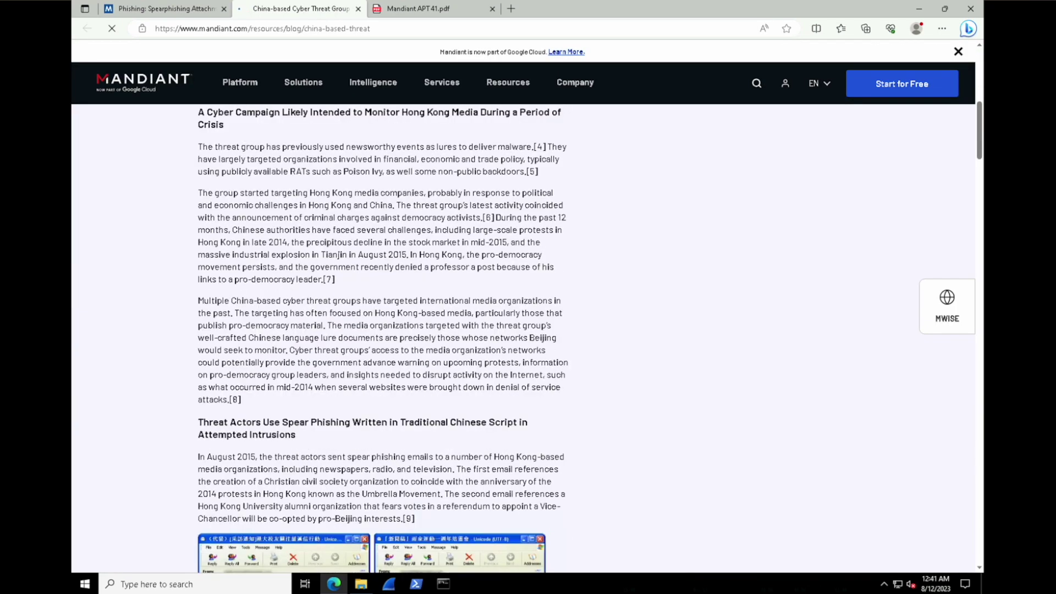
{"action": "scroll", "coordinate": [382, 338], "scroll_direction": "down", "scroll_amount": 3}
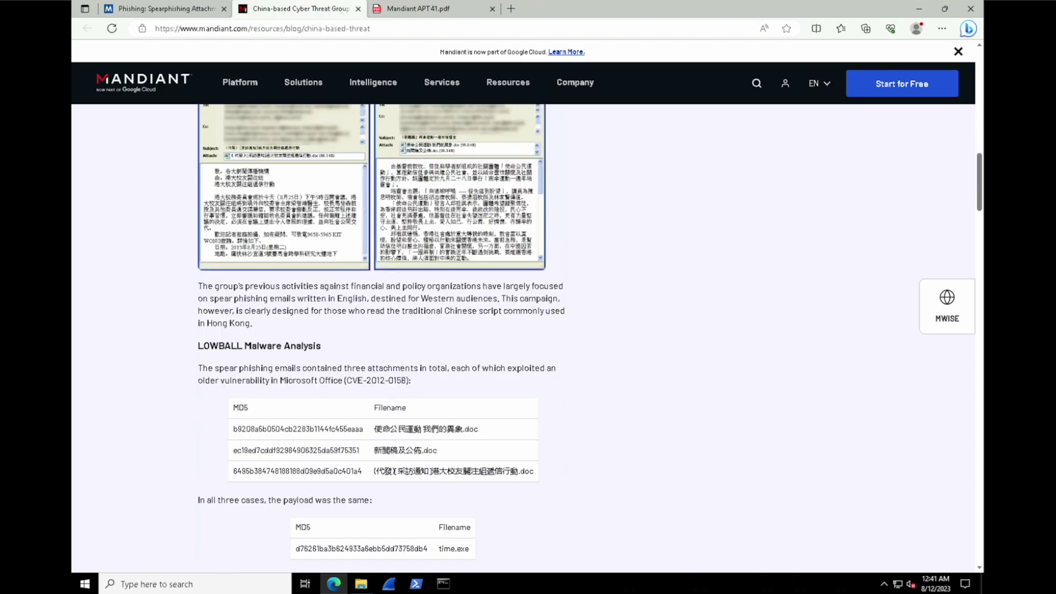
{"action": "scroll", "coordinate": [382, 339], "scroll_direction": "down", "scroll_amount": 5}
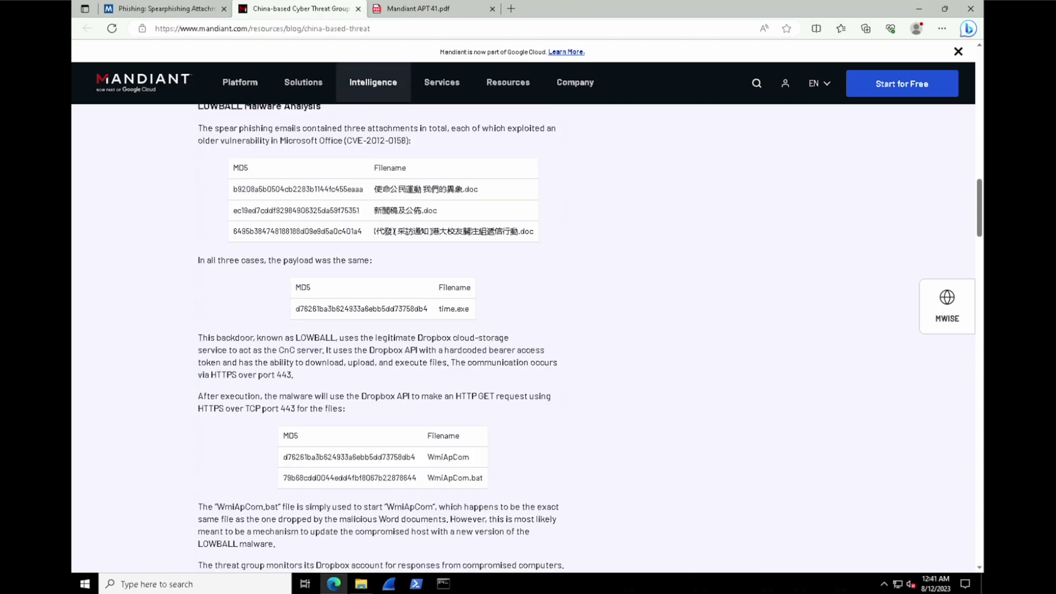
{"action": "left_click", "coordinate": [358, 9]}
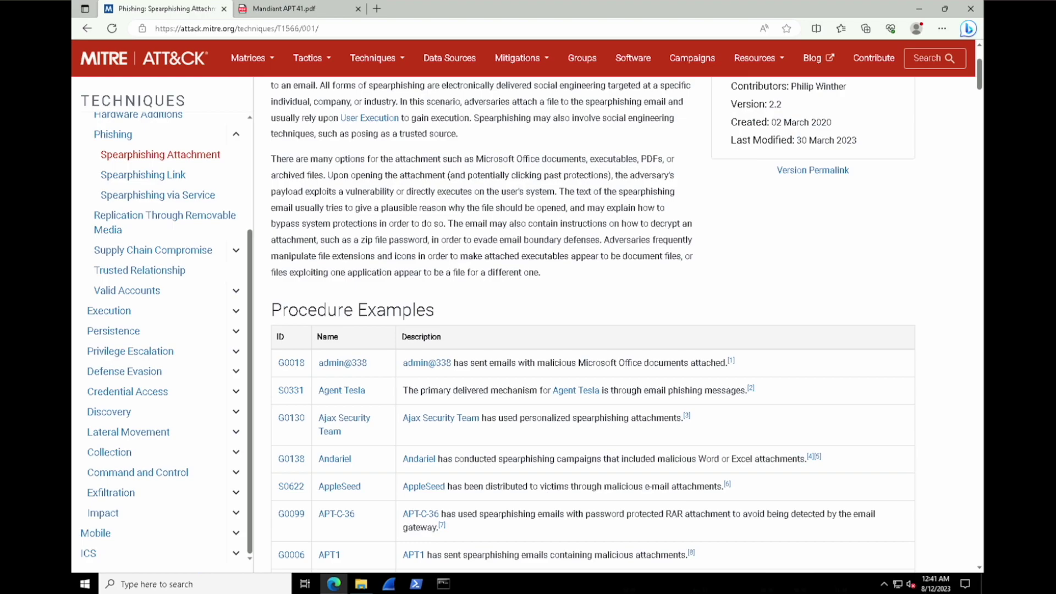
Scroll down to the Mitigations section, briefly highlighting its heading.
{"action": "scroll", "coordinate": [593, 325], "scroll_direction": "down", "scroll_amount": 20}
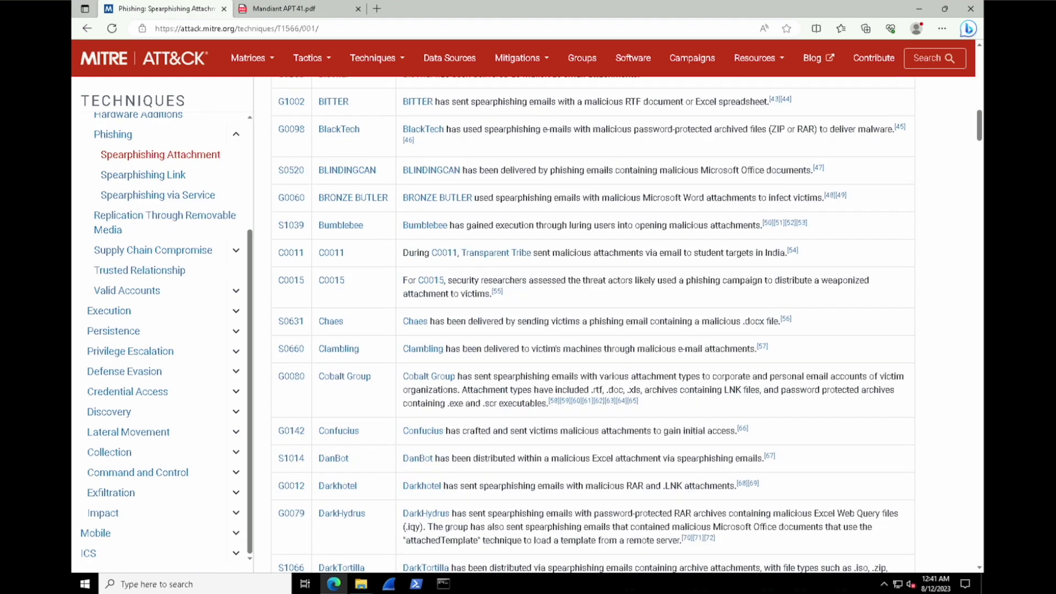
{"action": "scroll", "coordinate": [593, 325], "scroll_direction": "down", "scroll_amount": 20}
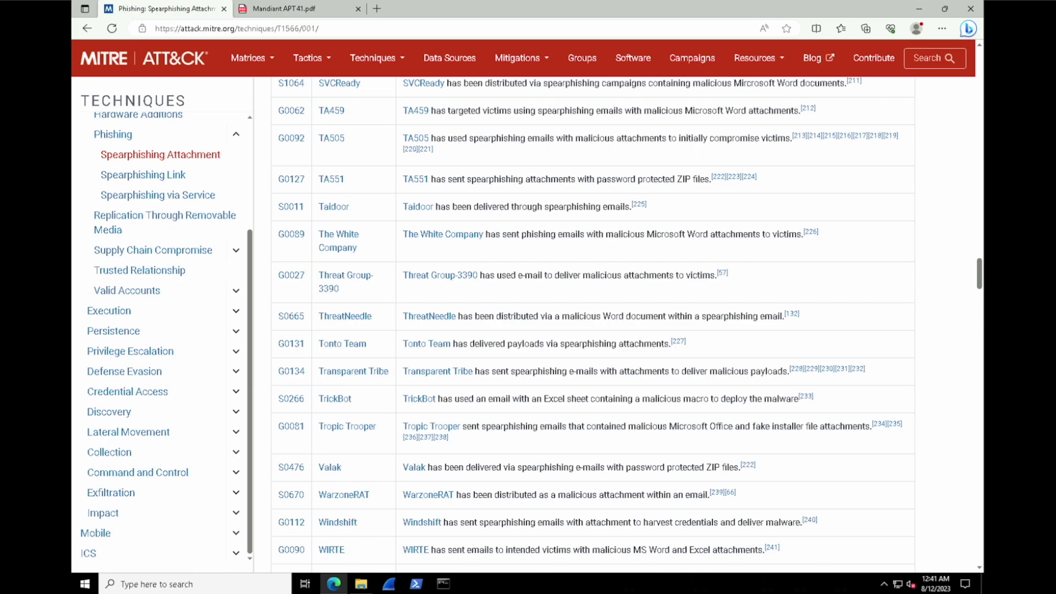
{"action": "scroll", "coordinate": [593, 325], "scroll_direction": "down", "scroll_amount": 12}
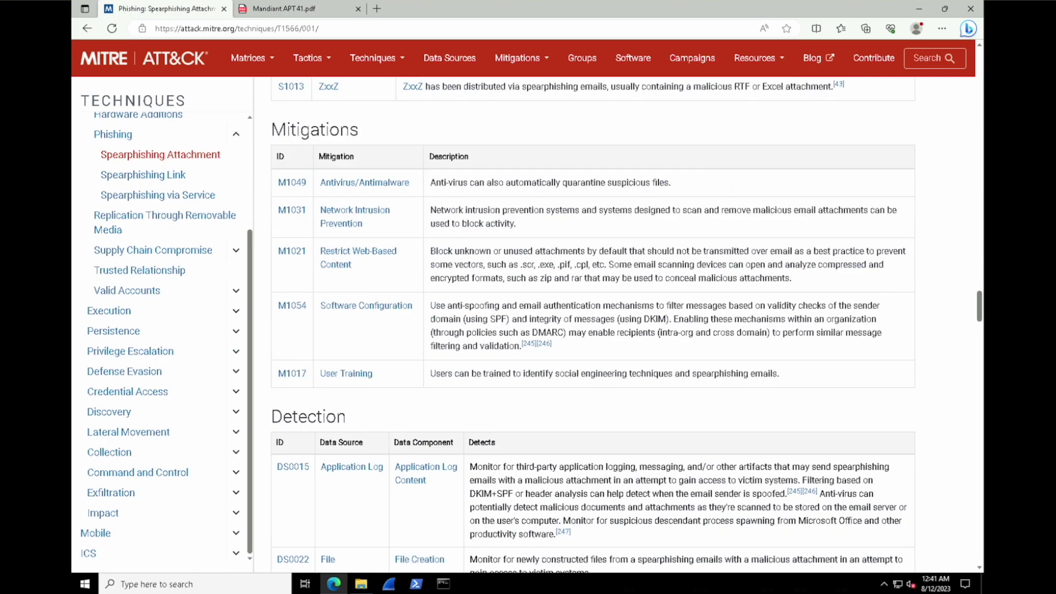
{"action": "left_click_drag", "start_coordinate": [272, 130], "coordinate": [359, 130]}
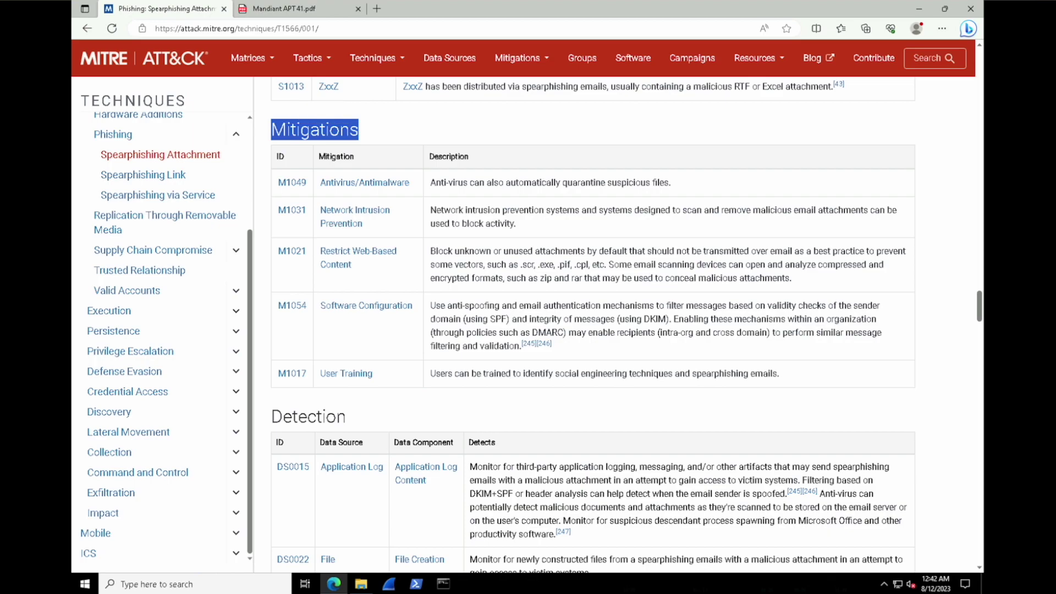
{"action": "left_click", "coordinate": [399, 416]}
Highlight the User Training and M1021 mitigation rows, then scroll on to Detection.
{"action": "left_click_drag", "start_coordinate": [778, 374], "coordinate": [302, 374]}
{"action": "left_click", "coordinate": [474, 414]}
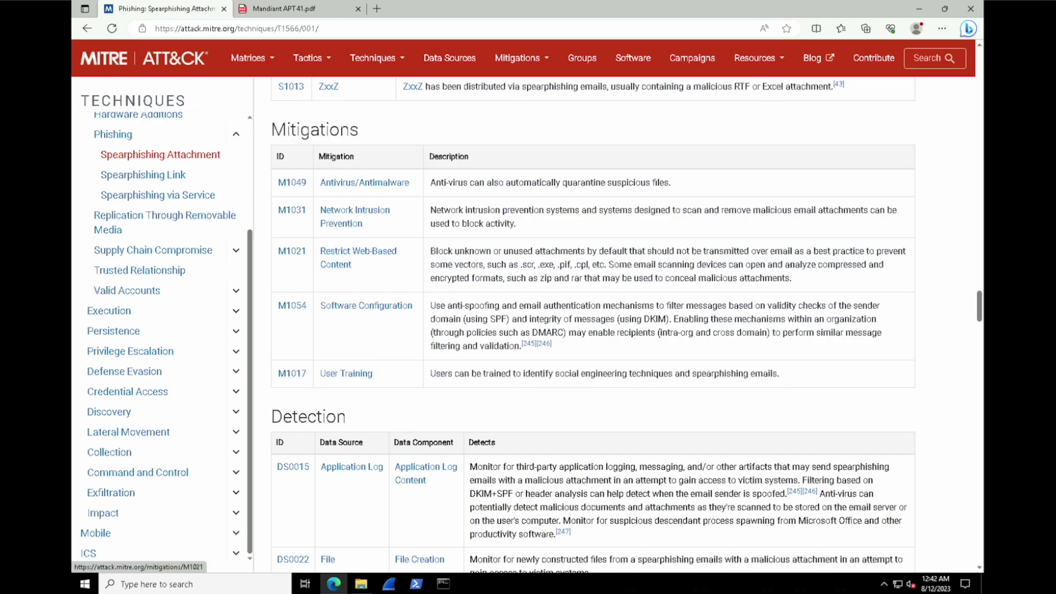
{"action": "left_click_drag", "start_coordinate": [806, 280], "coordinate": [329, 252]}
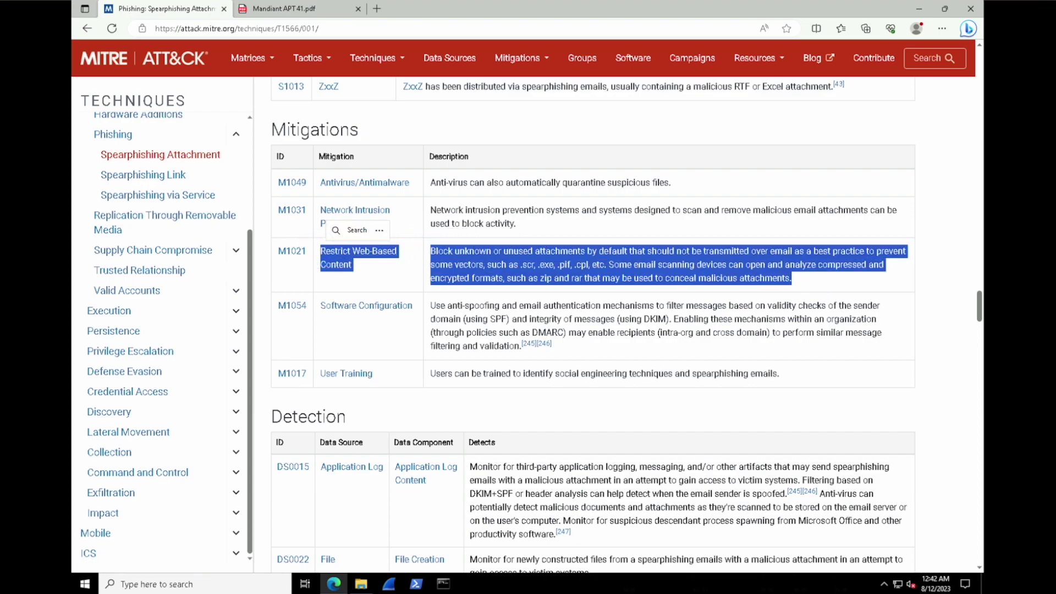
{"action": "left_click", "coordinate": [596, 418]}
{"action": "scroll", "coordinate": [596, 417], "scroll_direction": "down", "scroll_amount": 3}
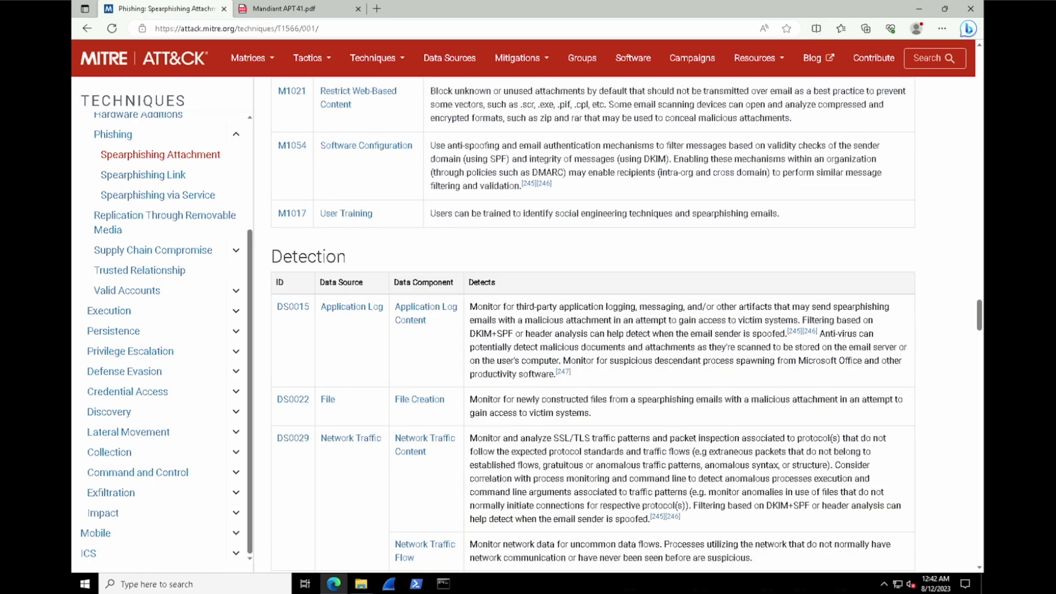
{"action": "scroll", "coordinate": [596, 418], "scroll_direction": "down", "scroll_amount": 3}
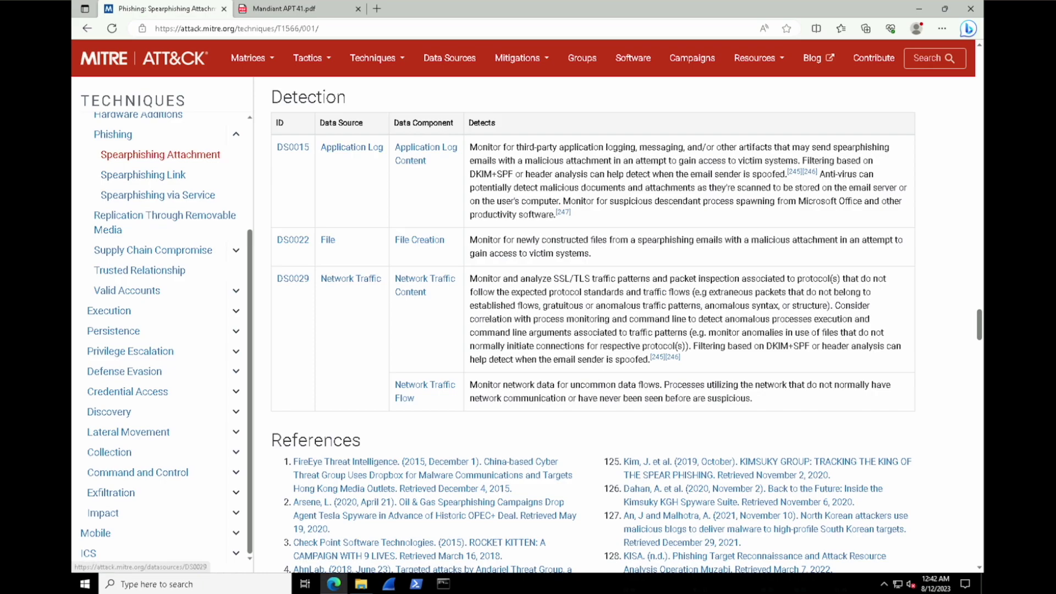
{"action": "left_click_drag", "start_coordinate": [592, 253], "coordinate": [293, 241]}
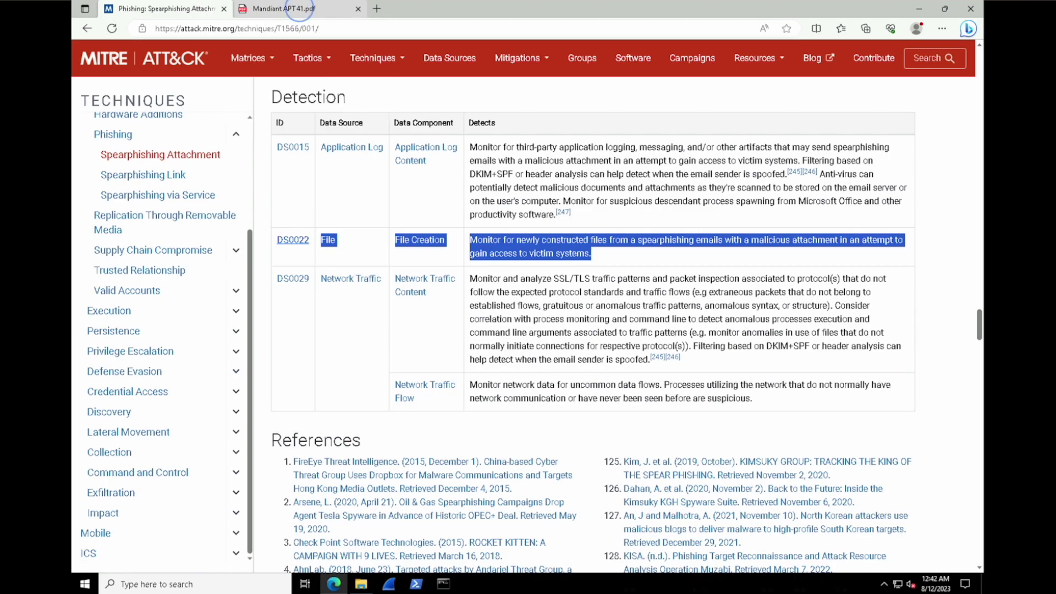
{"action": "left_click", "coordinate": [291, 8]}
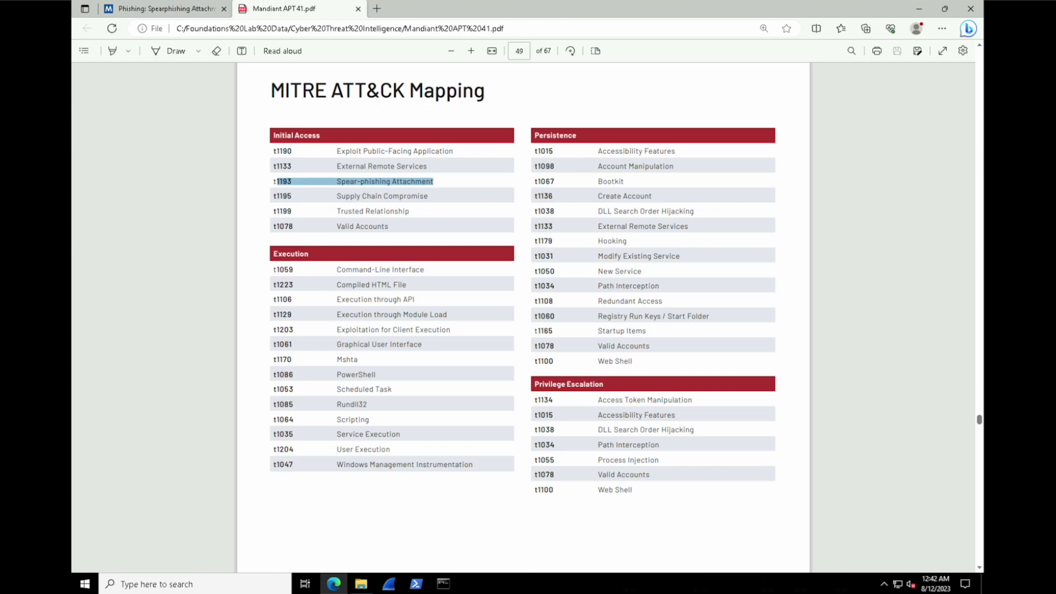
{"action": "left_click_drag", "start_coordinate": [274, 375], "coordinate": [376, 375]}
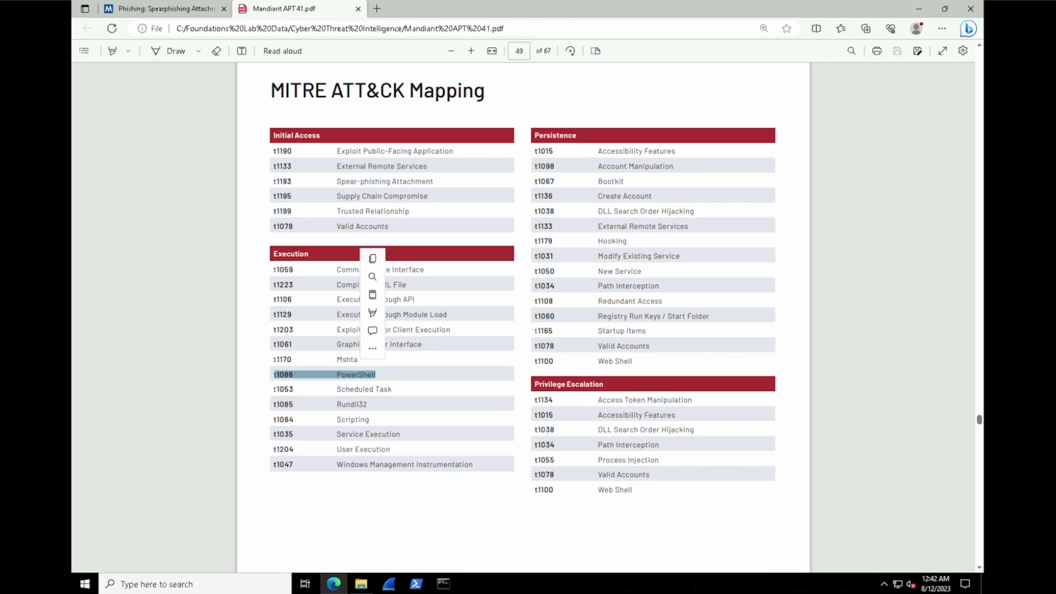
{"action": "key", "text": "ctrl+Tab"}
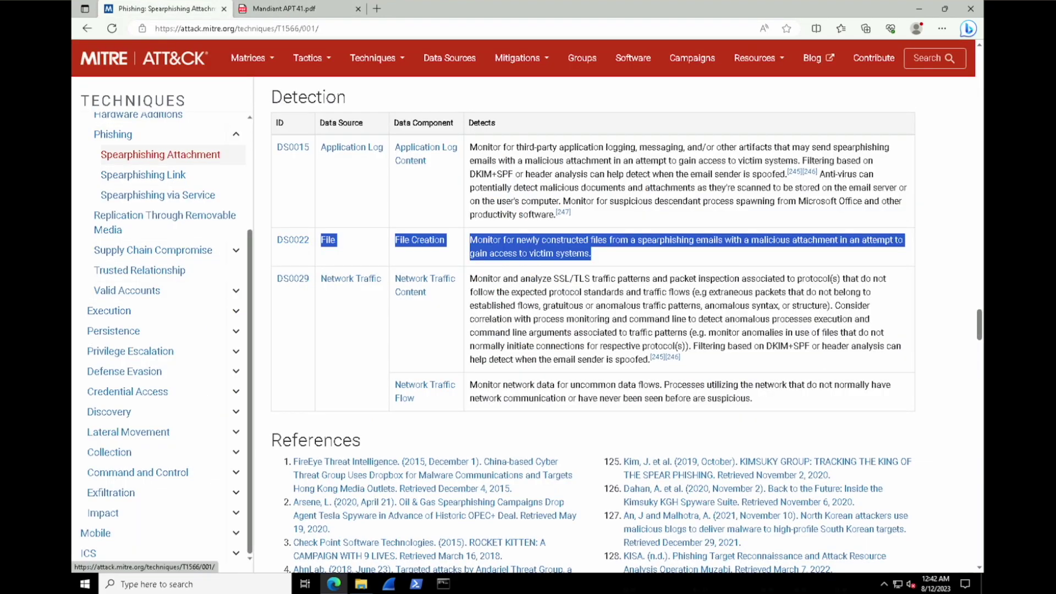
From the Execution tactic, open PowerShell (T1059.001) and highlight its Start-Process/Invoke-Command example.
{"action": "left_click", "coordinate": [113, 311]}
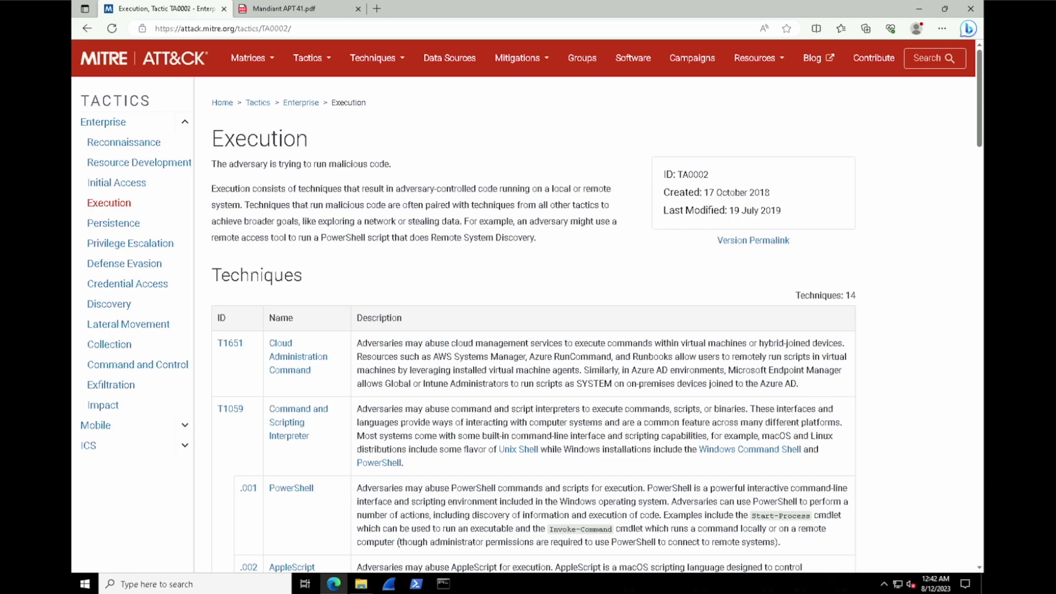
{"action": "scroll", "coordinate": [528, 325], "scroll_direction": "down", "scroll_amount": 3}
{"action": "left_click_drag", "start_coordinate": [312, 329], "coordinate": [255, 328]}
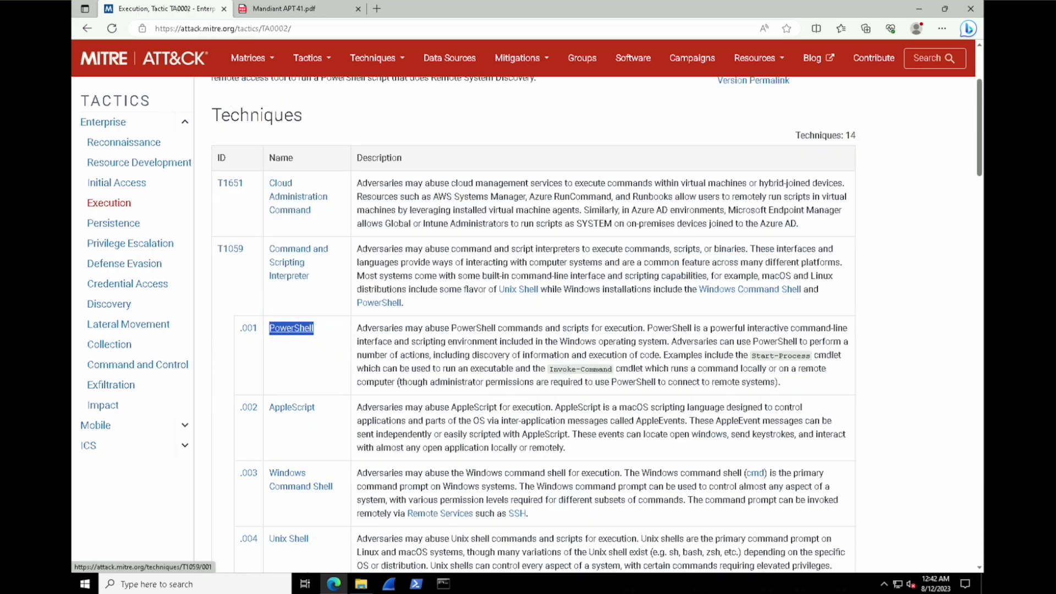
{"action": "left_click", "coordinate": [291, 328]}
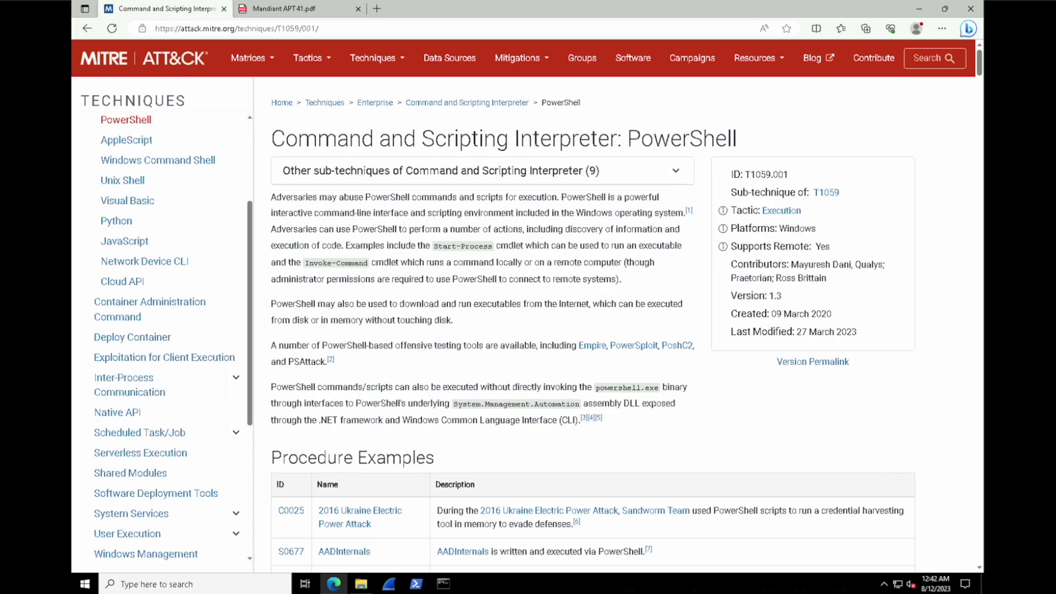
{"action": "left_click_drag", "start_coordinate": [345, 245], "coordinate": [369, 263]}
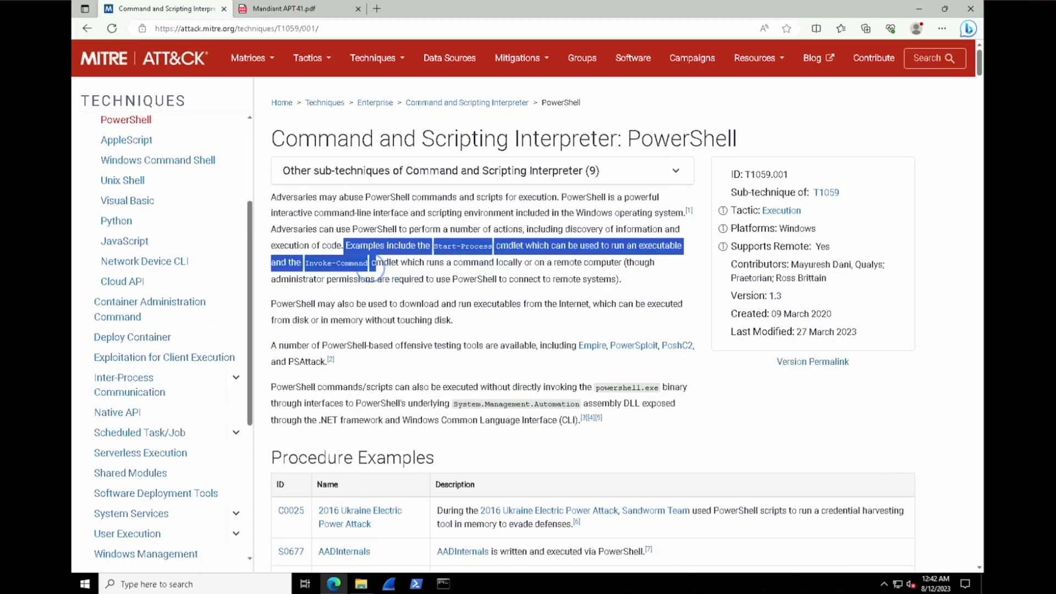
{"action": "left_click", "coordinate": [406, 332]}
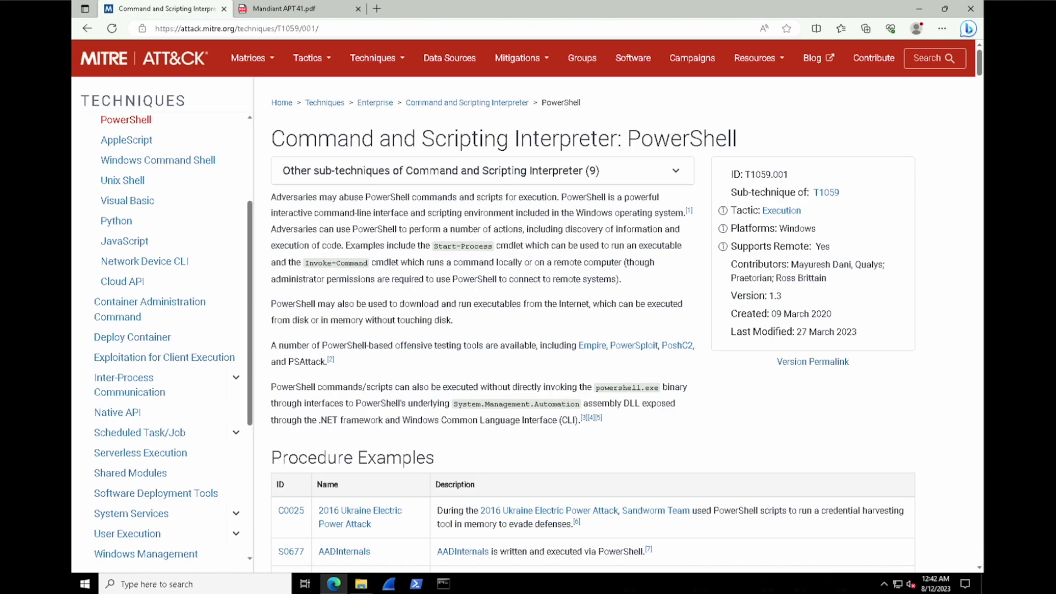
Scroll the PowerShell page past Procedure Examples to the Mitigations and Detection tables.
{"action": "scroll", "coordinate": [593, 330], "scroll_direction": "down", "scroll_amount": 5}
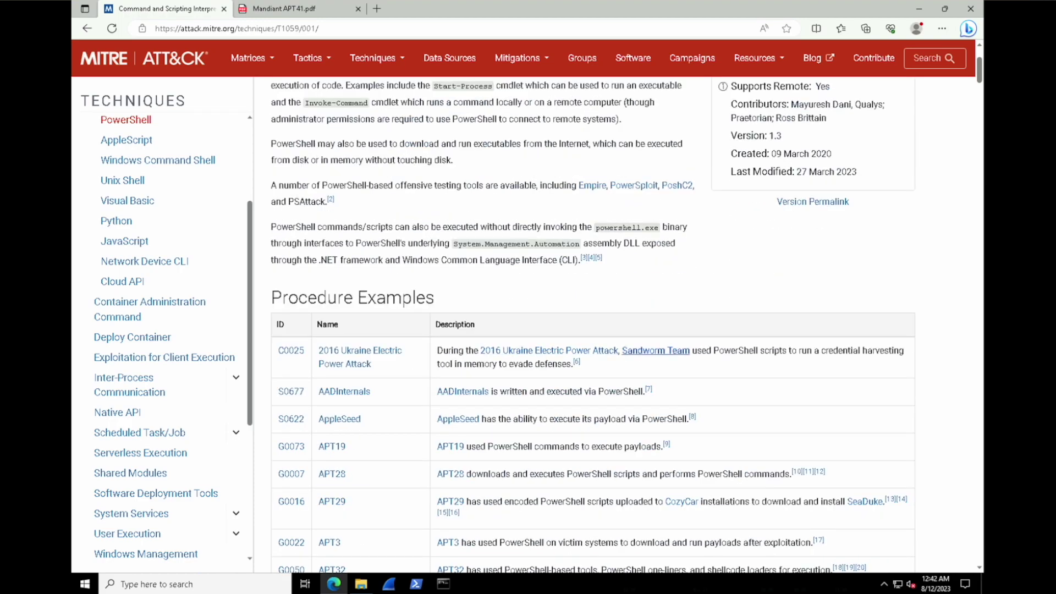
{"action": "scroll", "coordinate": [593, 330], "scroll_direction": "down", "scroll_amount": 15}
{"action": "scroll", "coordinate": [593, 330], "scroll_direction": "down", "scroll_amount": 20}
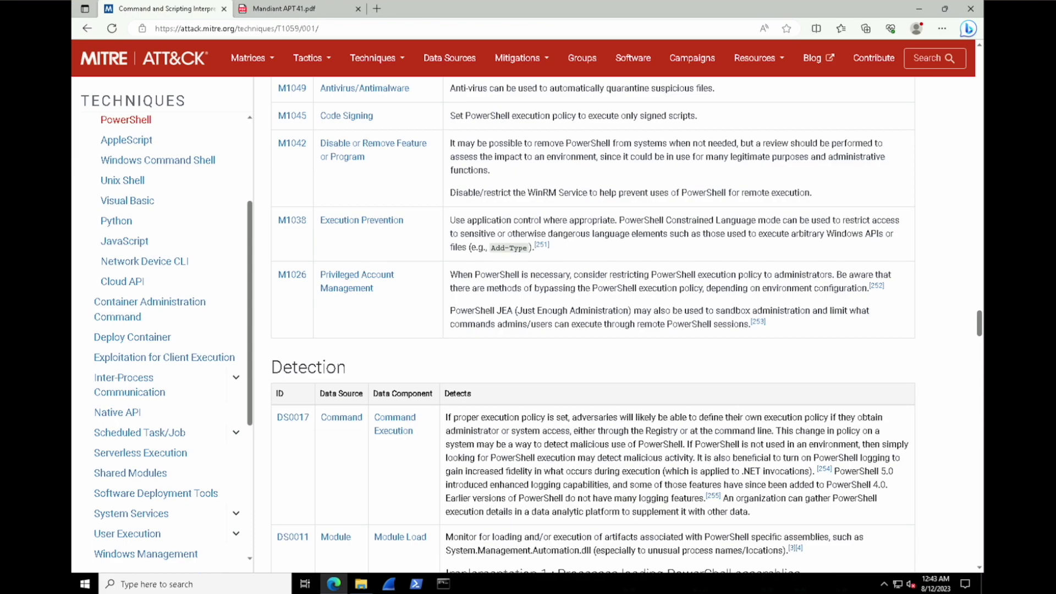
{"action": "scroll", "coordinate": [593, 324], "scroll_direction": "down", "scroll_amount": 4}
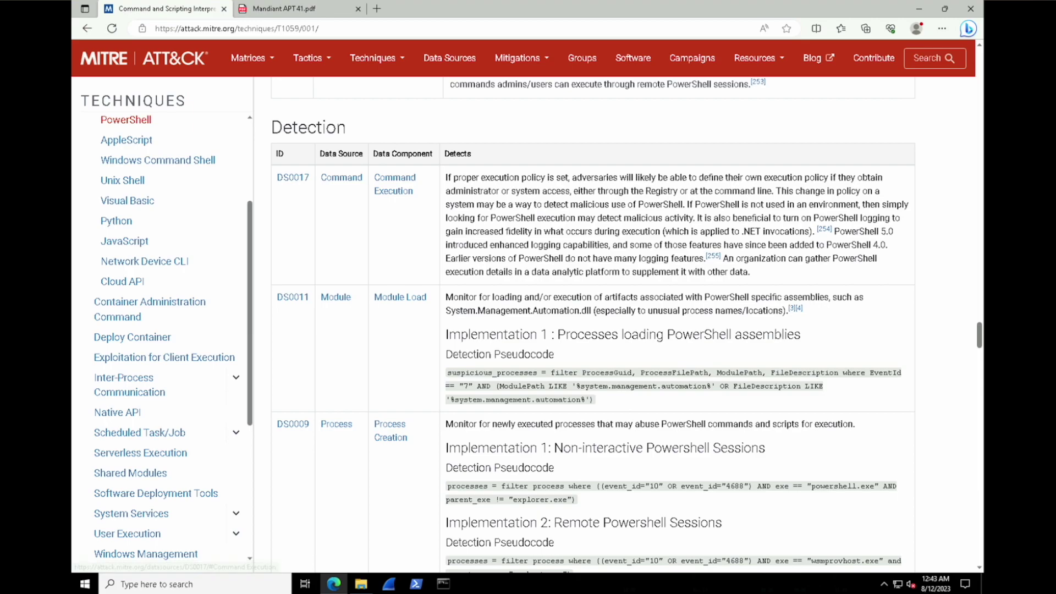
{"action": "left_click_drag", "start_coordinate": [446, 424], "coordinate": [836, 427]}
{"action": "left_click", "coordinate": [529, 463]}
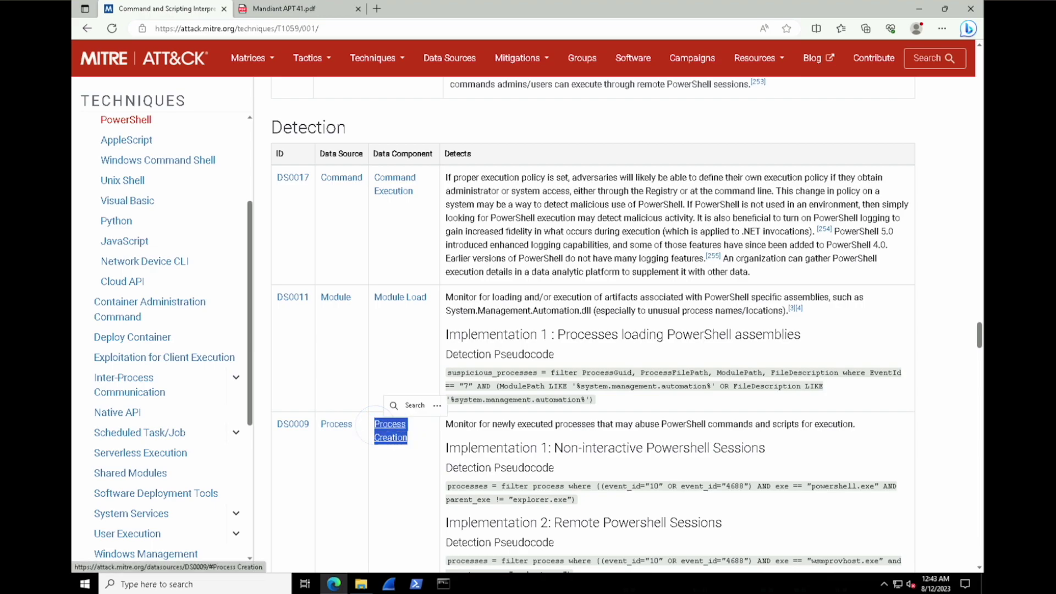
{"action": "scroll", "coordinate": [520, 446], "scroll_direction": "down", "scroll_amount": 3}
{"action": "scroll", "coordinate": [625, 325], "scroll_direction": "down", "scroll_amount": 4}
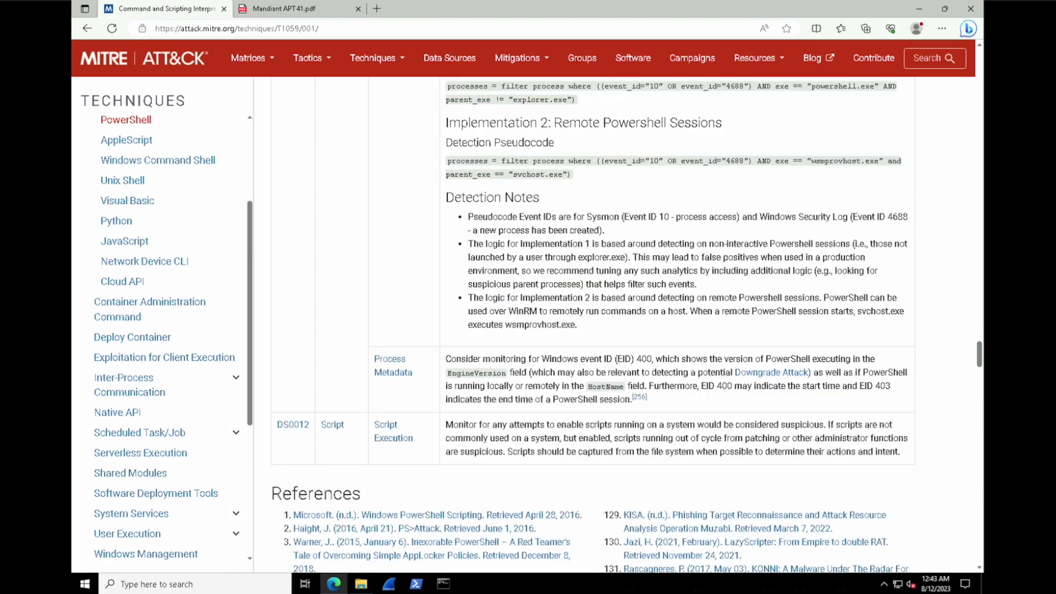
{"action": "left_click_drag", "start_coordinate": [446, 425], "coordinate": [902, 454]}
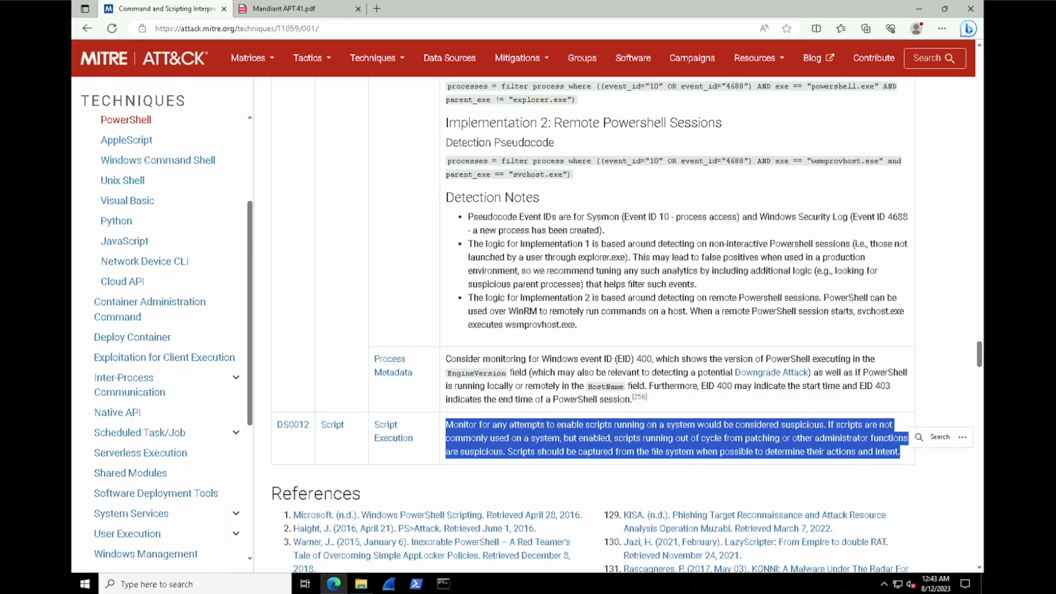
{"action": "left_click_drag", "start_coordinate": [416, 440], "coordinate": [374, 425]}
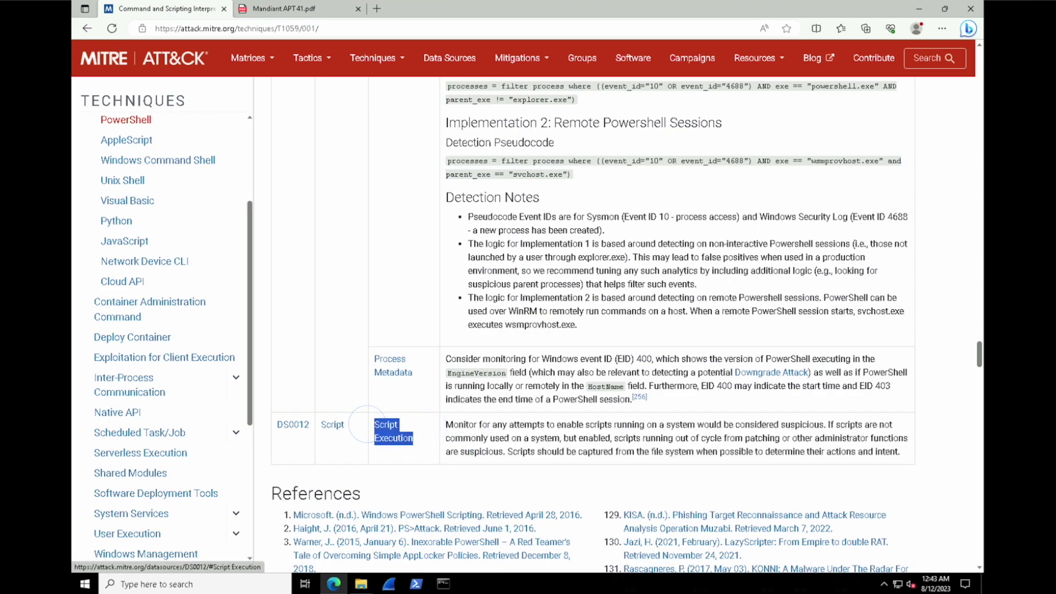
{"action": "left_click", "coordinate": [527, 435]}
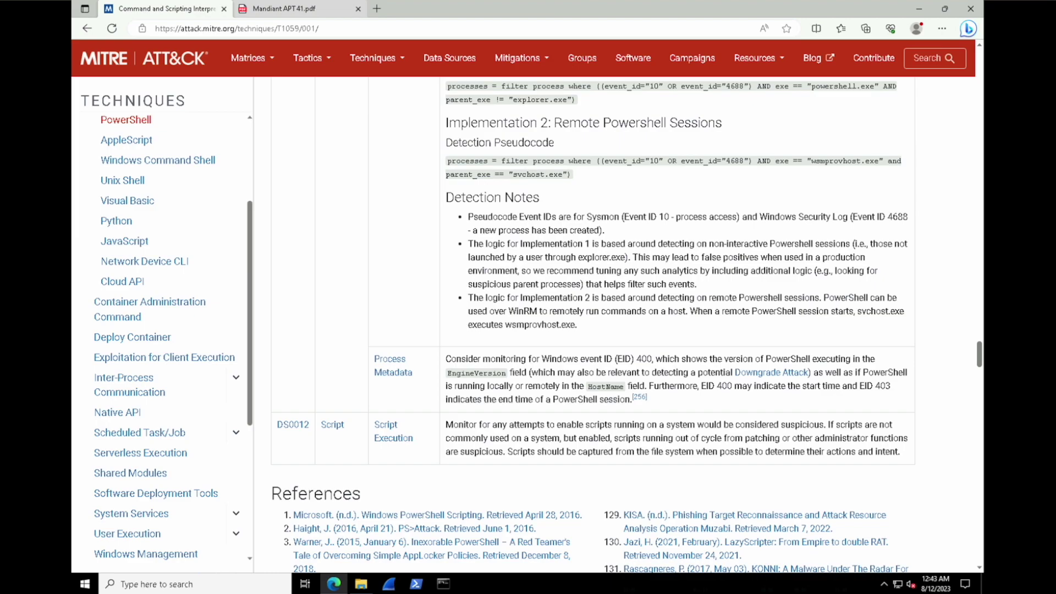
{"action": "left_click", "coordinate": [308, 8]}
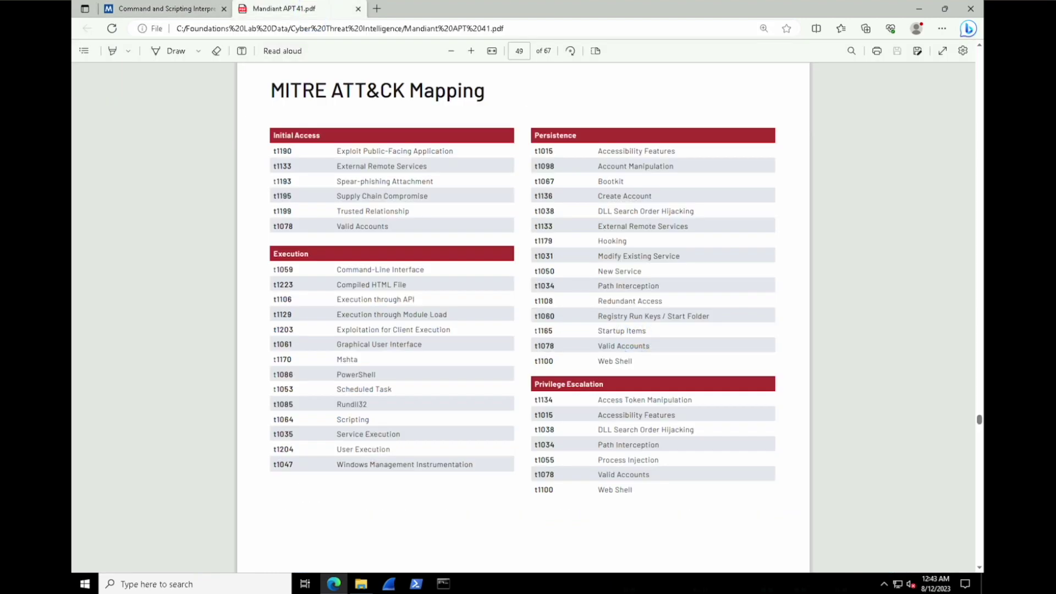
{"action": "left_click_drag", "start_coordinate": [646, 331], "coordinate": [536, 331]}
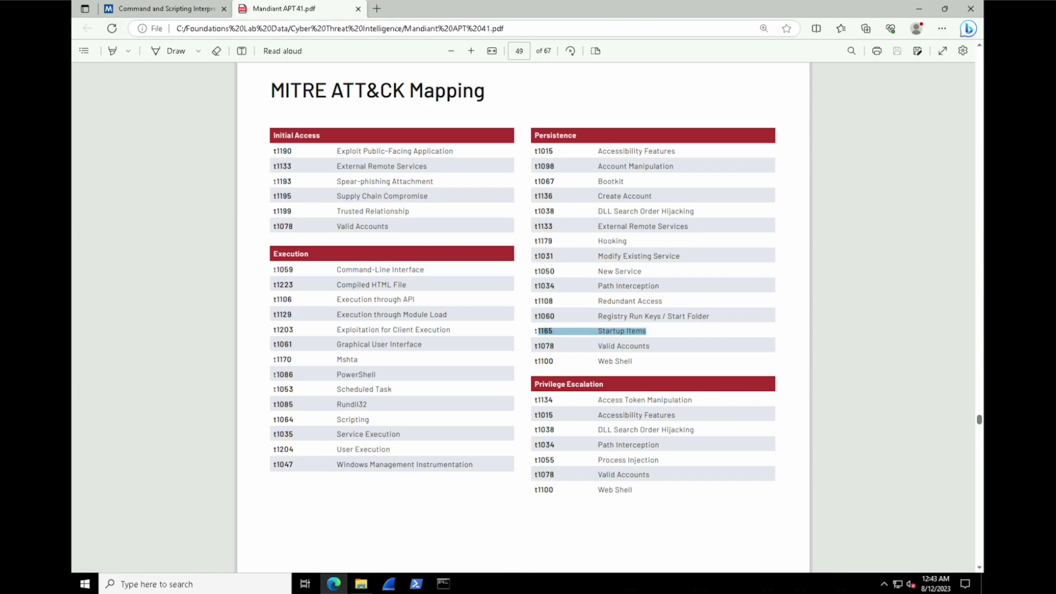
{"action": "left_click", "coordinate": [165, 8]}
{"action": "scroll", "coordinate": [159, 275], "scroll_direction": "up", "scroll_amount": 5}
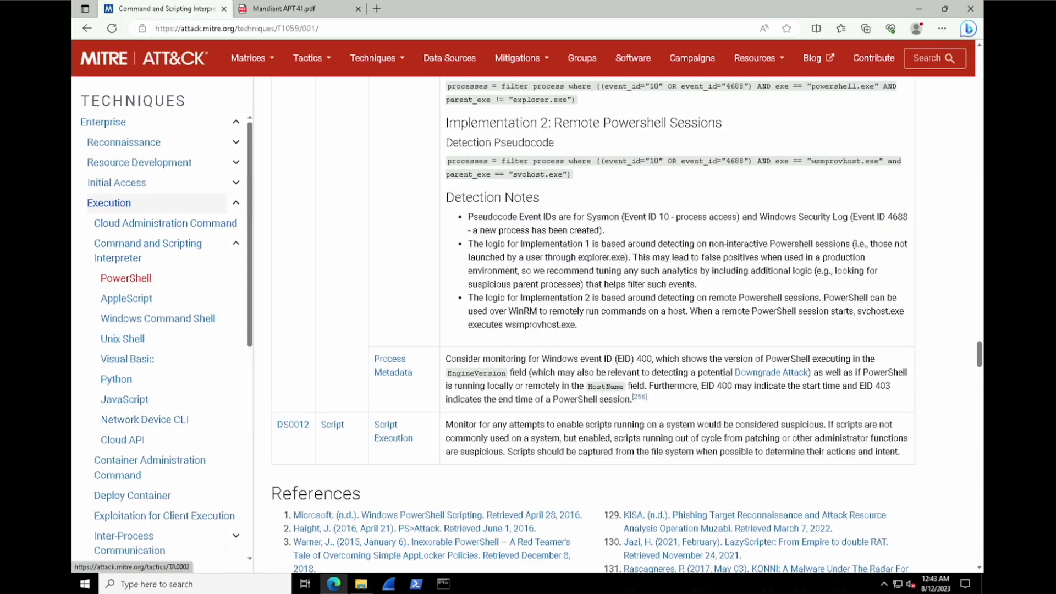
From the Persistence tactic page, open the Registry Run Keys / Startup Folder technique (T1547.001).
{"action": "left_click", "coordinate": [237, 203]}
{"action": "left_click", "coordinate": [114, 217]}
{"action": "scroll", "coordinate": [302, 329], "scroll_direction": "down", "scroll_amount": 7}
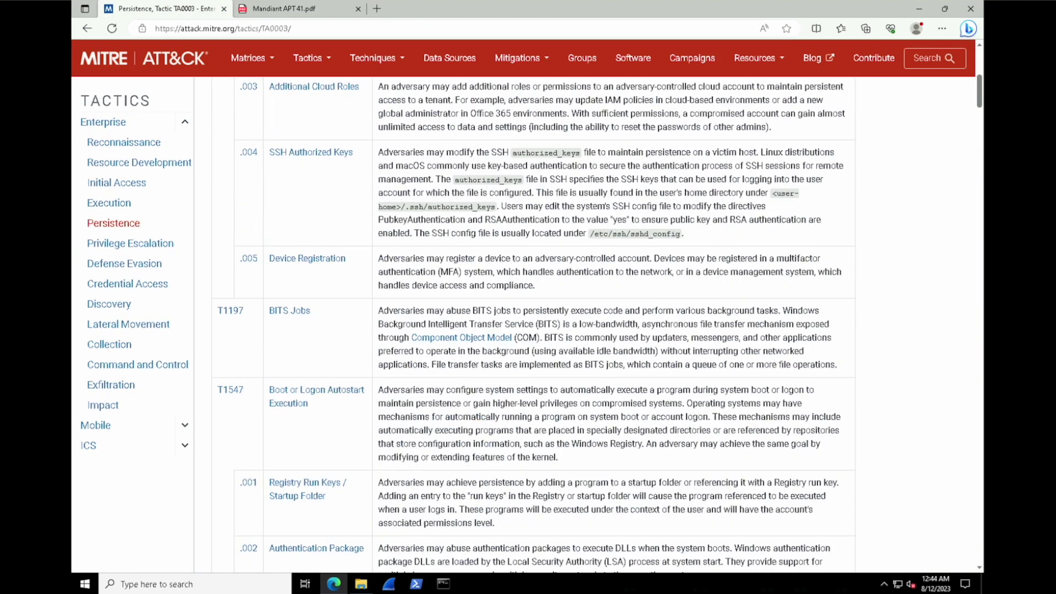
{"action": "scroll", "coordinate": [302, 329], "scroll_direction": "down", "scroll_amount": 2}
{"action": "left_click", "coordinate": [302, 329]}
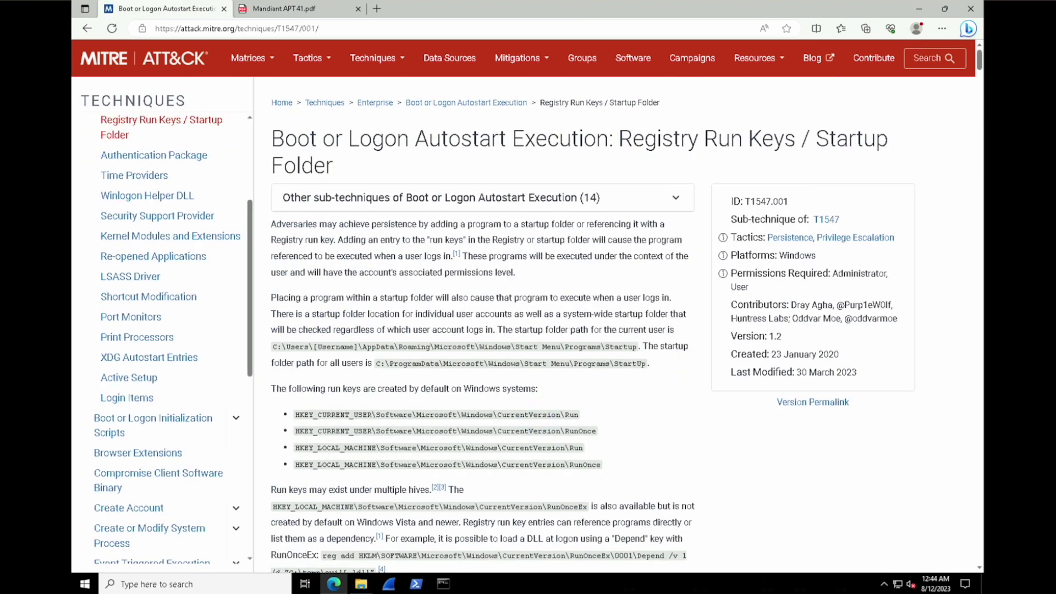
Read through the default run keys and the RunOnceEx registry key on the technique page.
{"action": "left_click_drag", "start_coordinate": [272, 388], "coordinate": [620, 468]}
{"action": "left_click", "coordinate": [566, 488]}
{"action": "scroll", "coordinate": [566, 488], "scroll_direction": "down", "scroll_amount": 2}
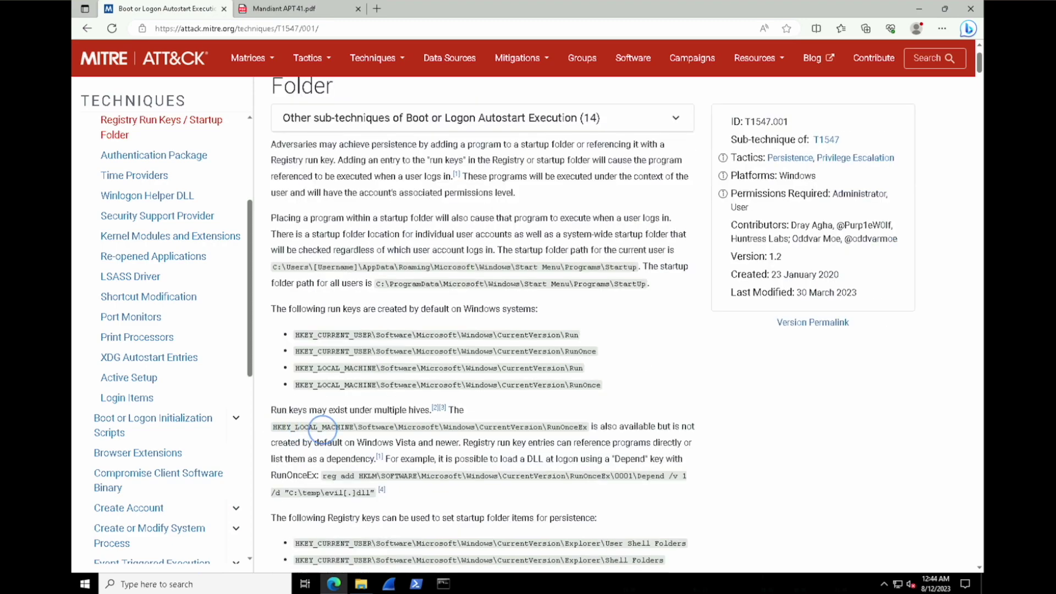
{"action": "left_click_drag", "start_coordinate": [274, 428], "coordinate": [590, 422]}
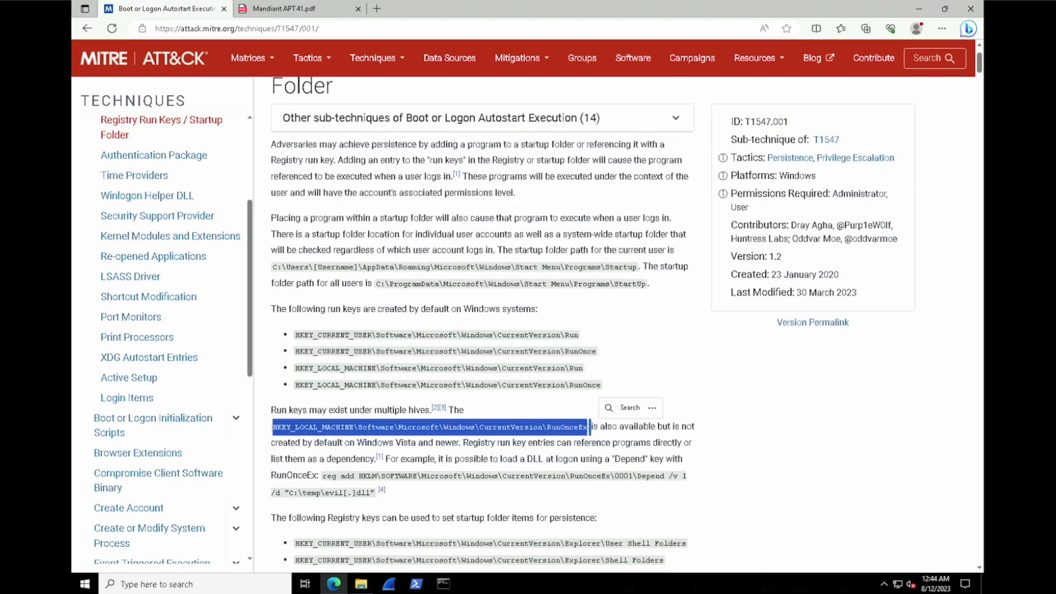
{"action": "left_click", "coordinate": [499, 460]}
Review the reg add Depend example command and the RunServices registry keys.
{"action": "scroll", "coordinate": [483, 330], "scroll_direction": "down", "scroll_amount": 5}
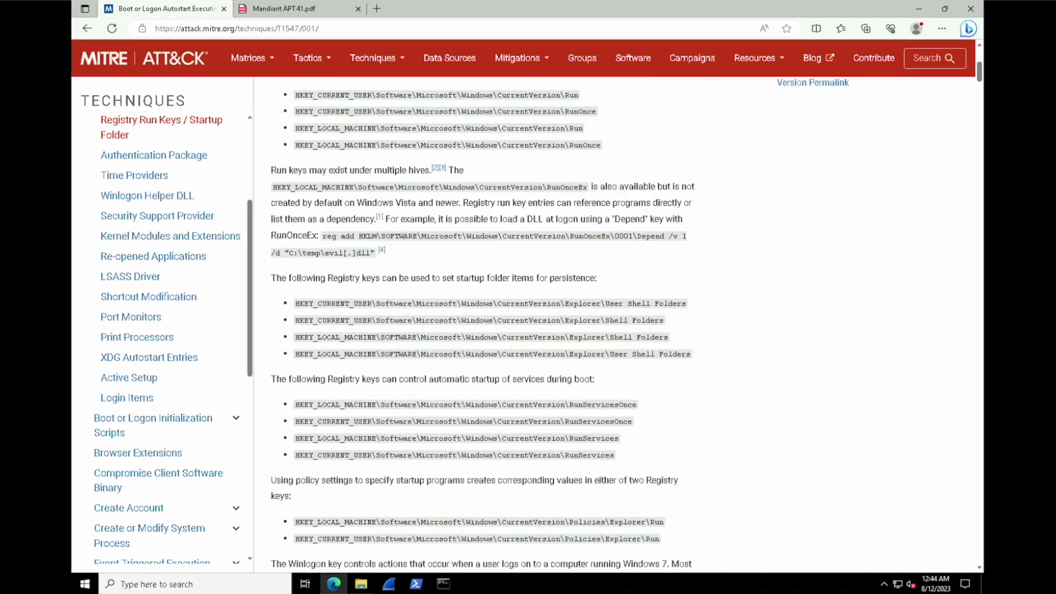
{"action": "left_click_drag", "start_coordinate": [324, 236], "coordinate": [376, 253]}
{"action": "left_click", "coordinate": [457, 266]}
{"action": "left_click_drag", "start_coordinate": [593, 379], "coordinate": [258, 381]}
{"action": "left_click_drag", "start_coordinate": [322, 407], "coordinate": [633, 461]}
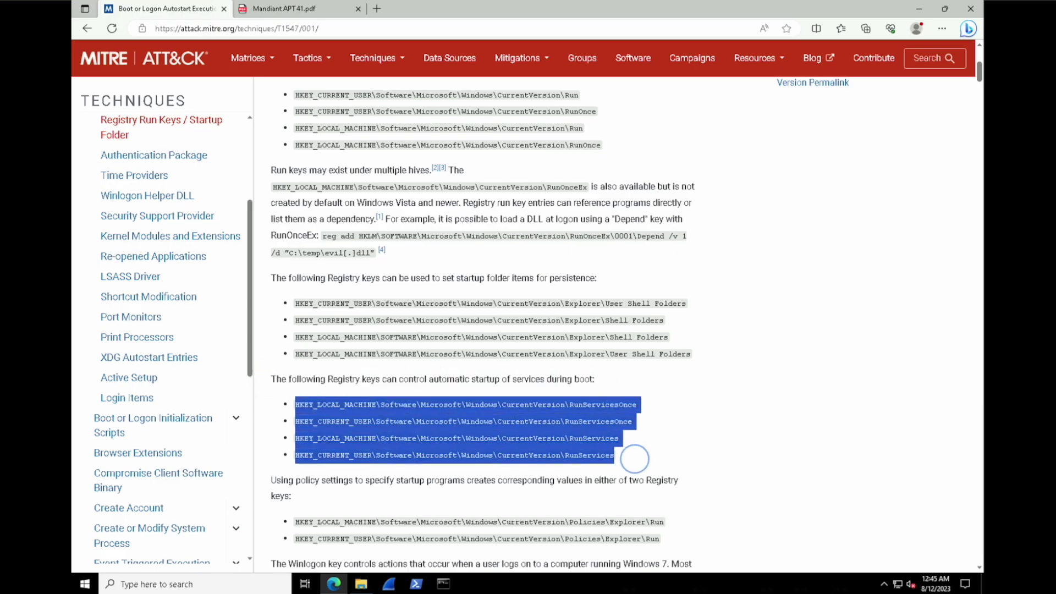
{"action": "left_click", "coordinate": [667, 467]}
{"action": "scroll", "coordinate": [667, 467], "scroll_direction": "down", "scroll_amount": 8}
{"action": "left_click_drag", "start_coordinate": [979, 96], "coordinate": [974, 390]}
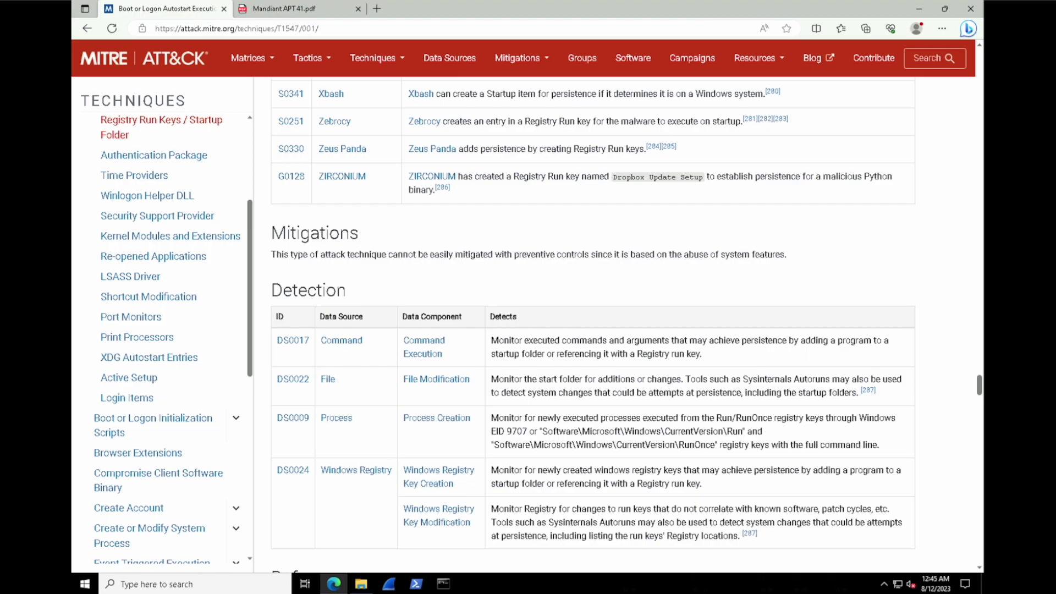
{"action": "left_click_drag", "start_coordinate": [881, 445], "coordinate": [263, 418]}
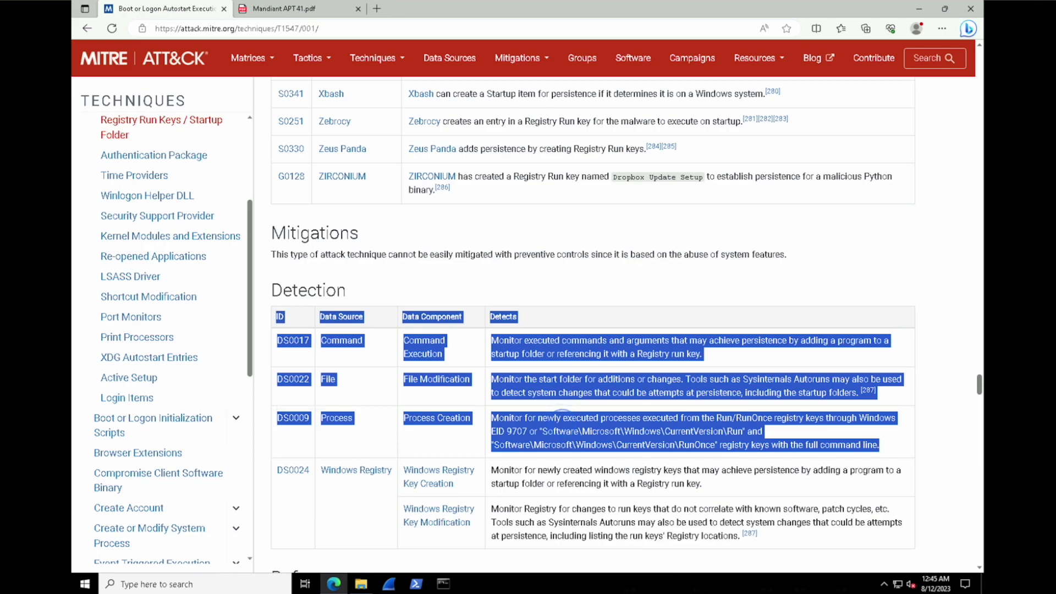
{"action": "left_click_drag", "start_coordinate": [879, 446], "coordinate": [287, 422]}
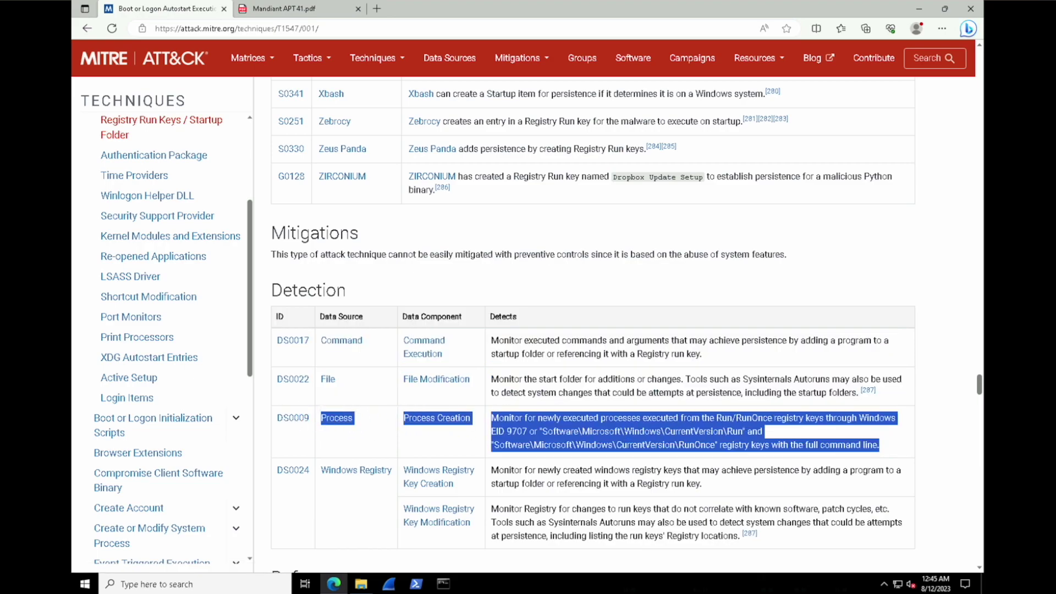
{"action": "left_click", "coordinate": [287, 422]}
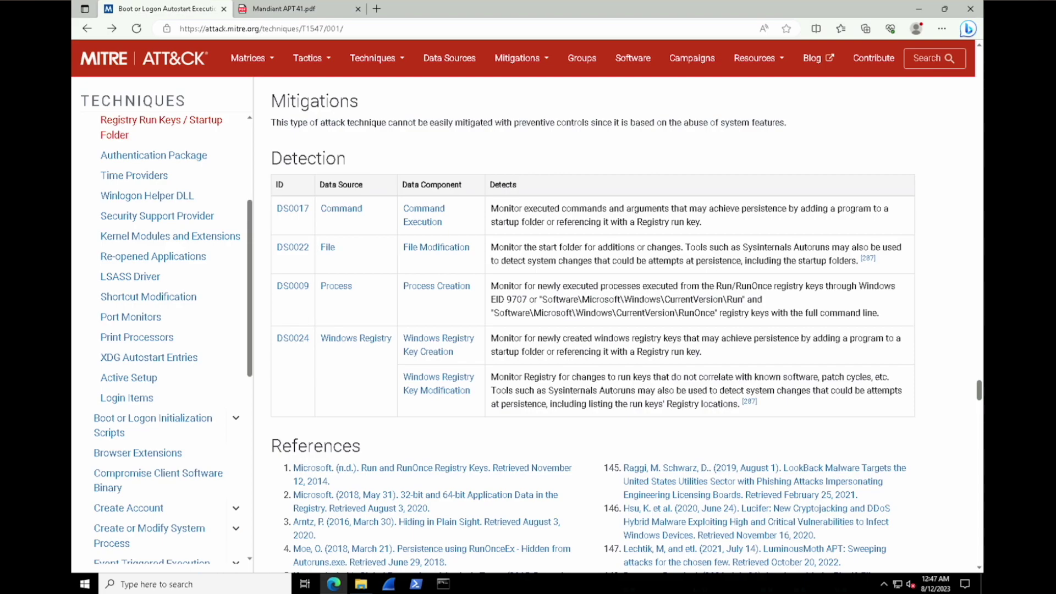
{"action": "mouse_move", "coordinate": [248, 58]}
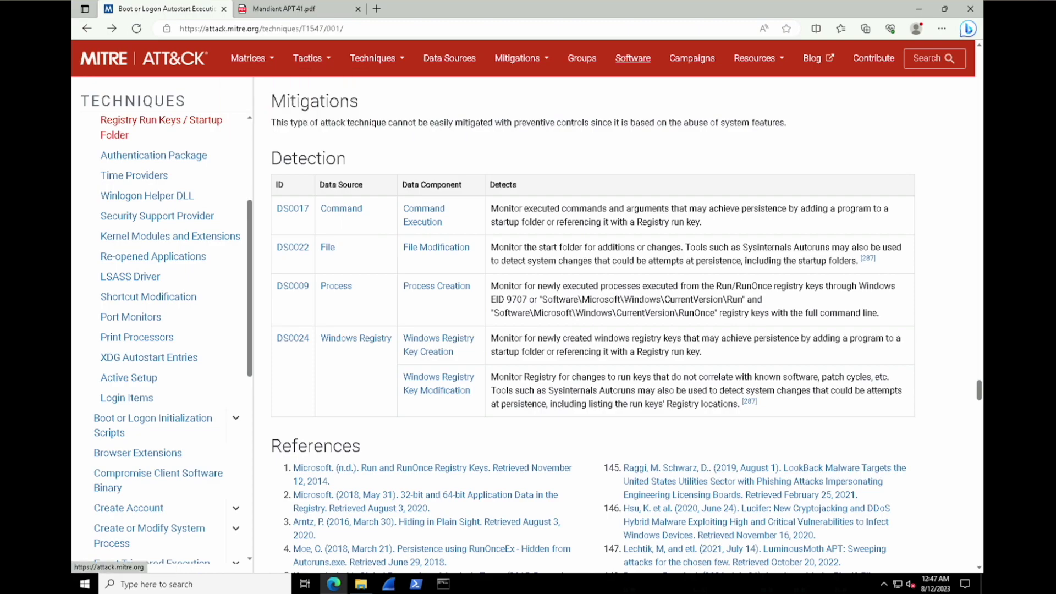
Return to the ATT&CK home page and bring the Enterprise matrix, Reconnaissance to Command and Control, into view.
{"action": "left_click", "coordinate": [152, 60]}
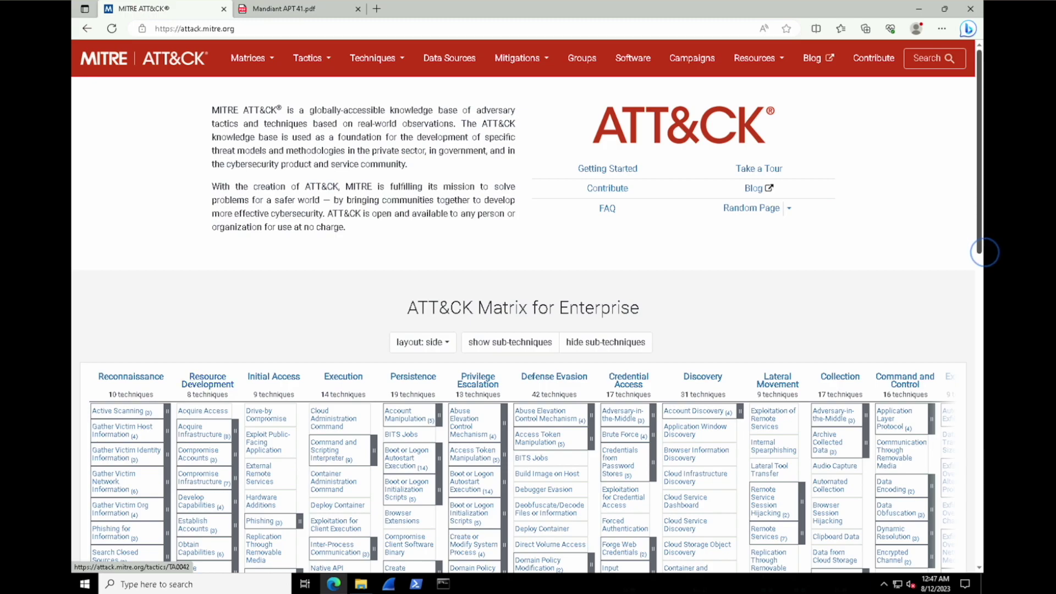
{"action": "scroll", "coordinate": [979, 248], "scroll_direction": "down", "scroll_amount": 1}
{"action": "scroll", "coordinate": [988, 247], "scroll_direction": "down", "scroll_amount": 1}
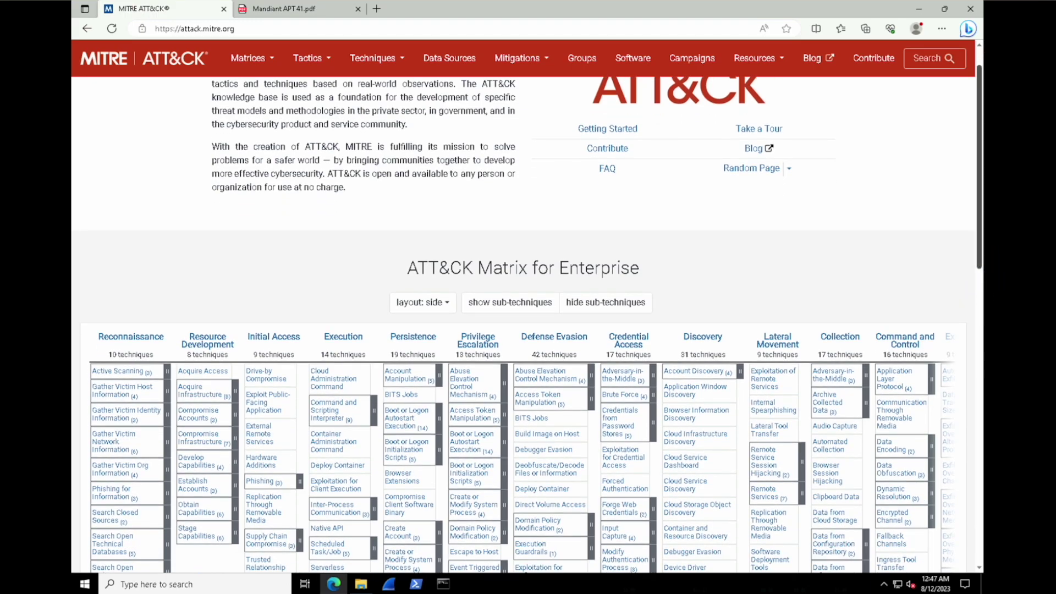
{"action": "scroll", "coordinate": [984, 308], "scroll_direction": "down", "scroll_amount": 2}
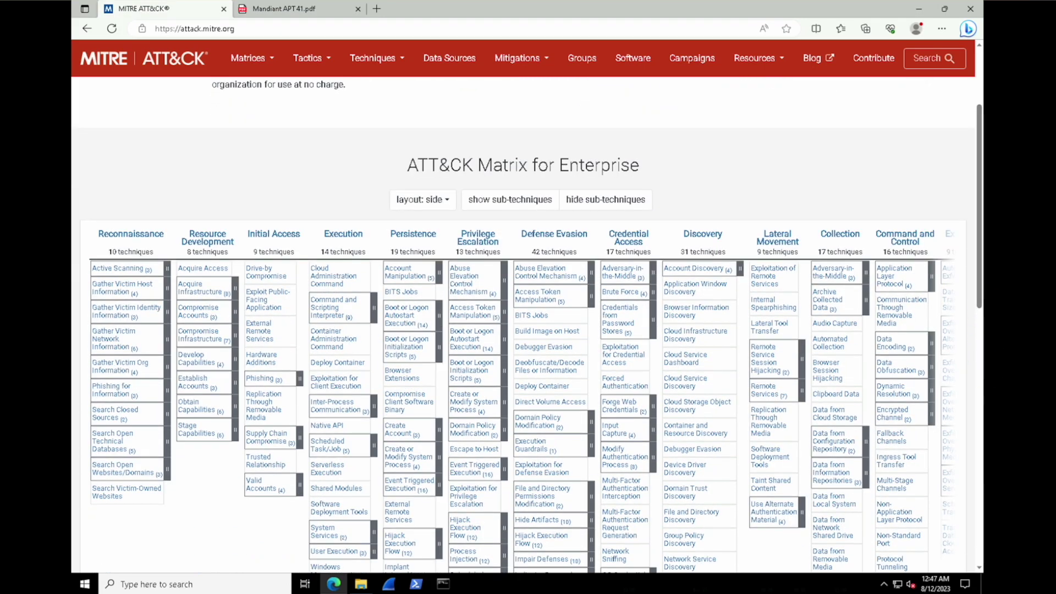
{"action": "scroll", "coordinate": [987, 330], "scroll_direction": "down", "scroll_amount": 1}
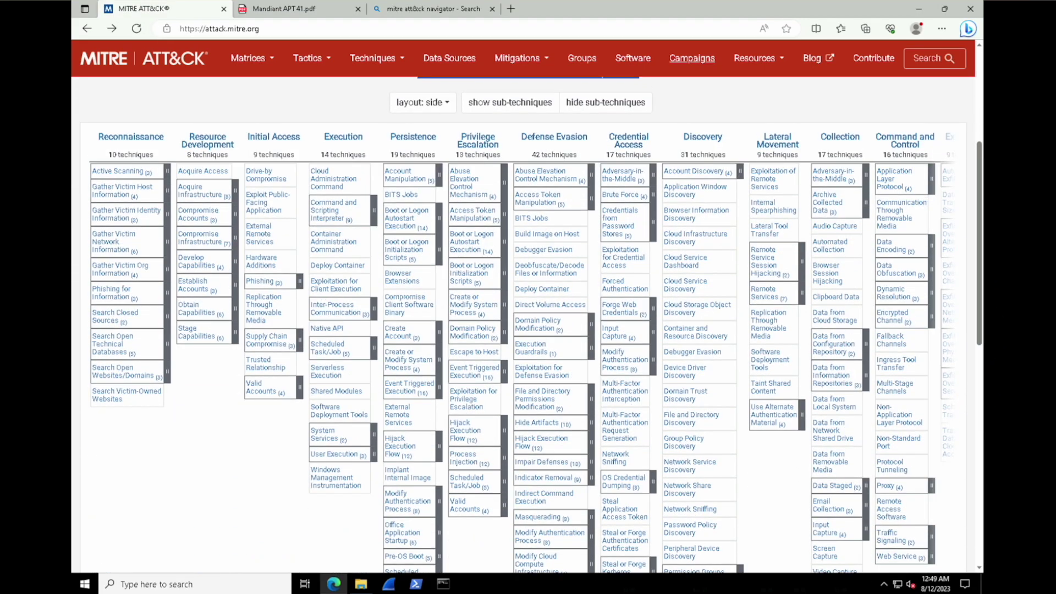
Open the attack-navigator GitHub repository via Resources > Related Projects.
{"action": "left_click", "coordinate": [759, 58]}
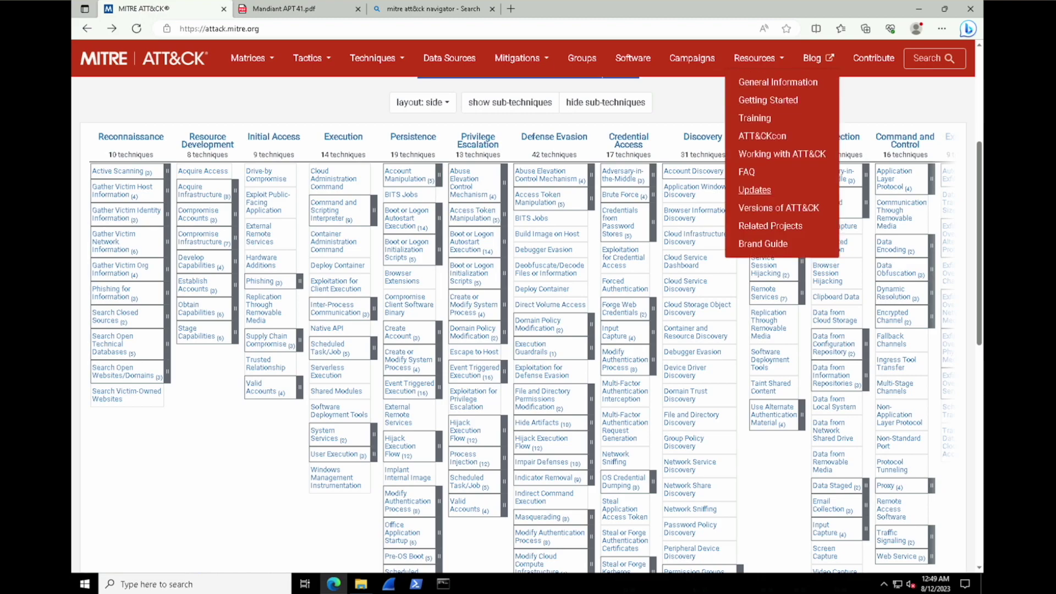
{"action": "left_click", "coordinate": [770, 226]}
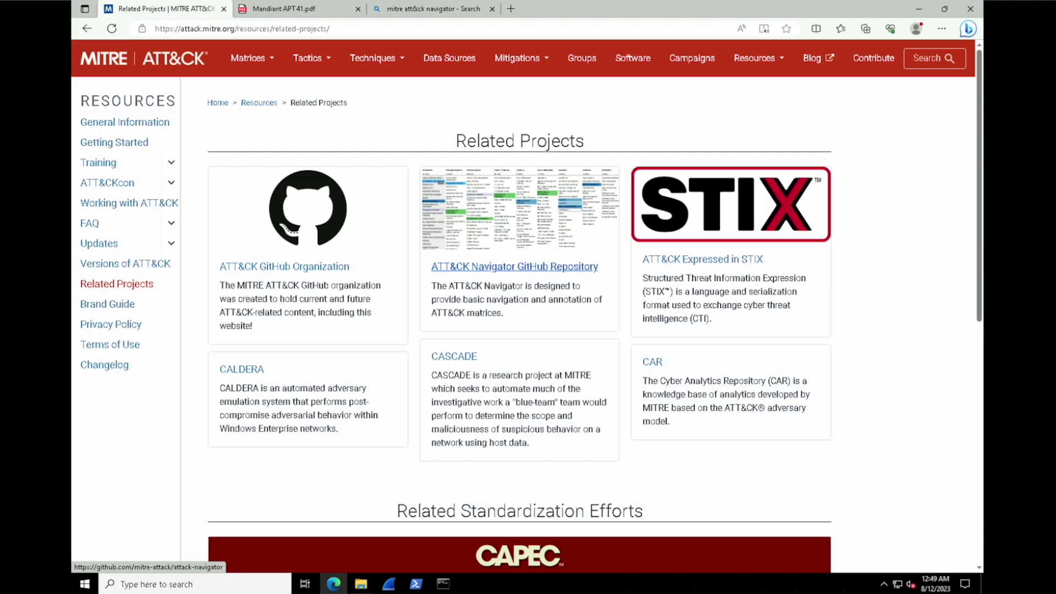
{"action": "left_click", "coordinate": [517, 267]}
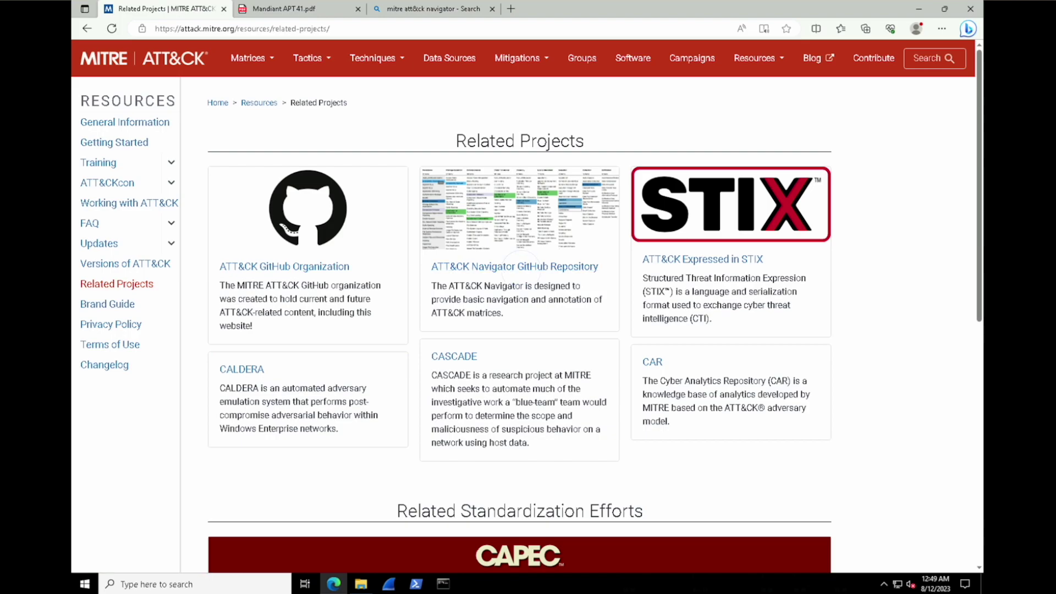
{"action": "scroll", "coordinate": [435, 147], "scroll_direction": "down", "scroll_amount": 3}
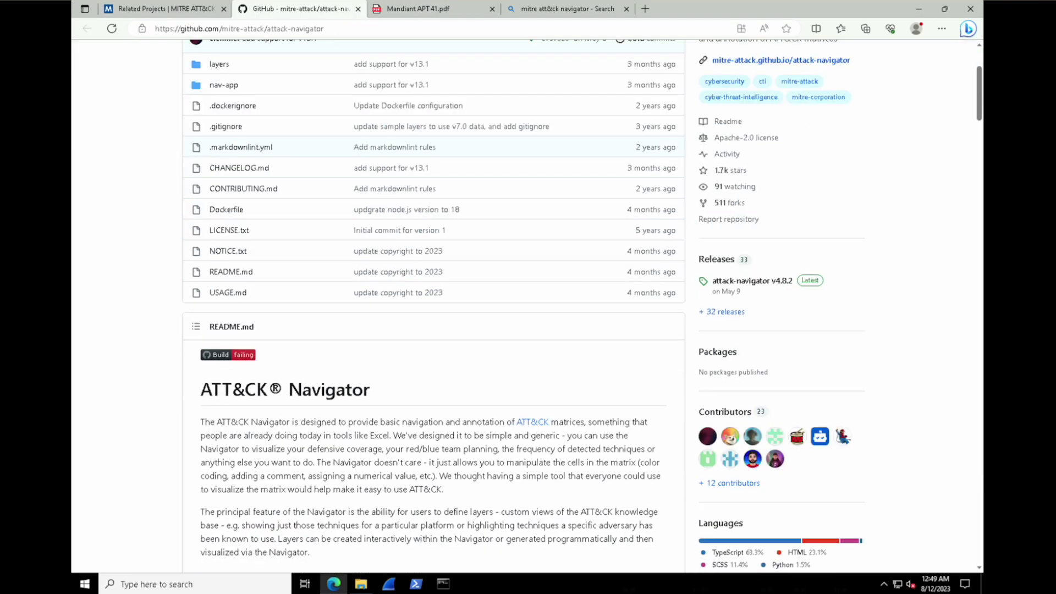
{"action": "scroll", "coordinate": [434, 308], "scroll_direction": "down", "scroll_amount": 4}
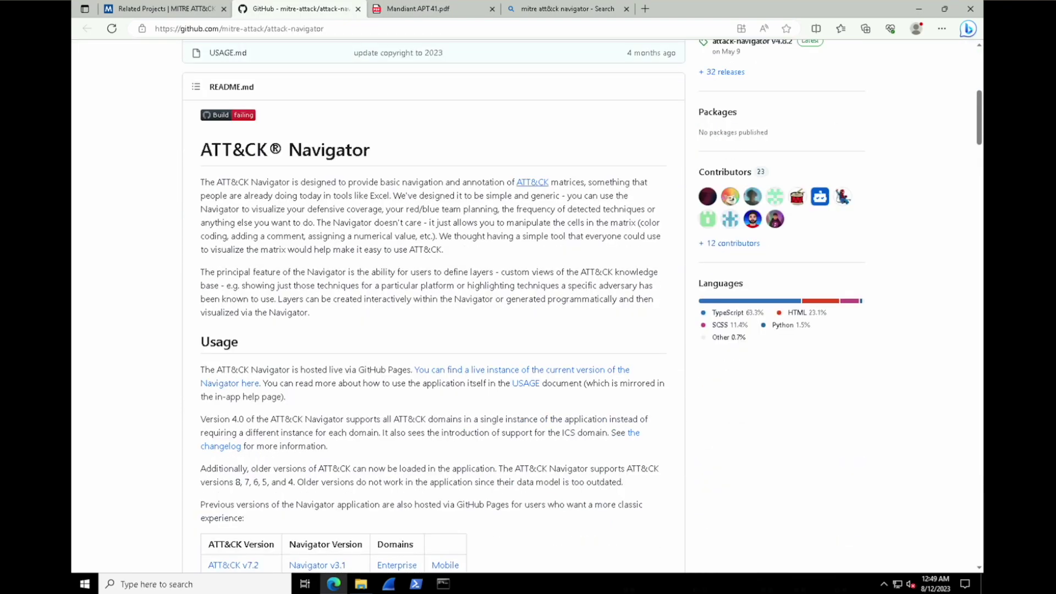
{"action": "scroll", "coordinate": [532, 184], "scroll_direction": "down", "scroll_amount": 3}
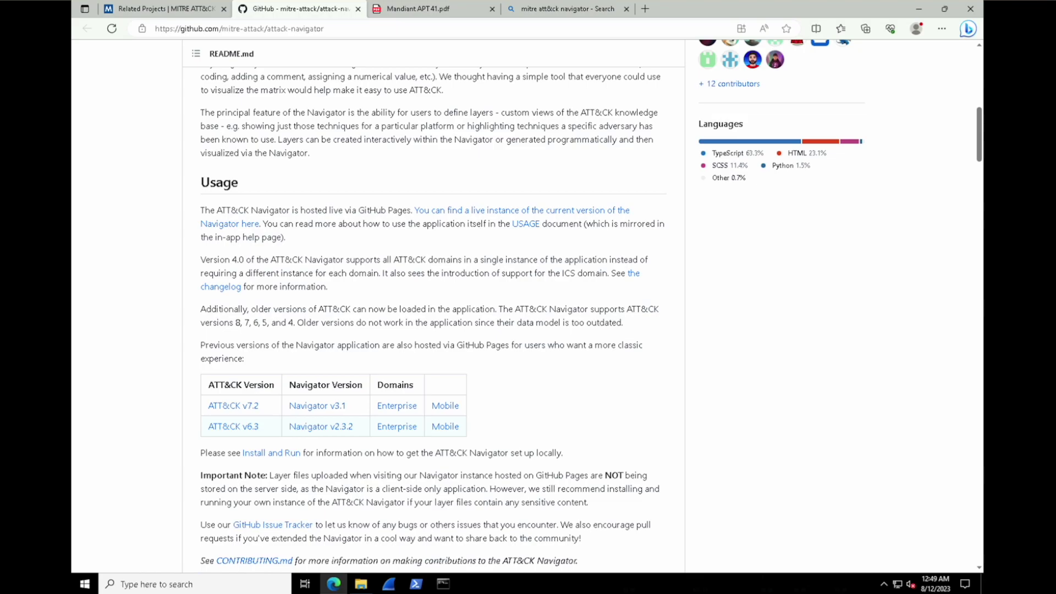
Create a new Enterprise layer in the live Navigator and expand Phishing into its three spearphishing sub-techniques.
{"action": "left_click", "coordinate": [481, 210]}
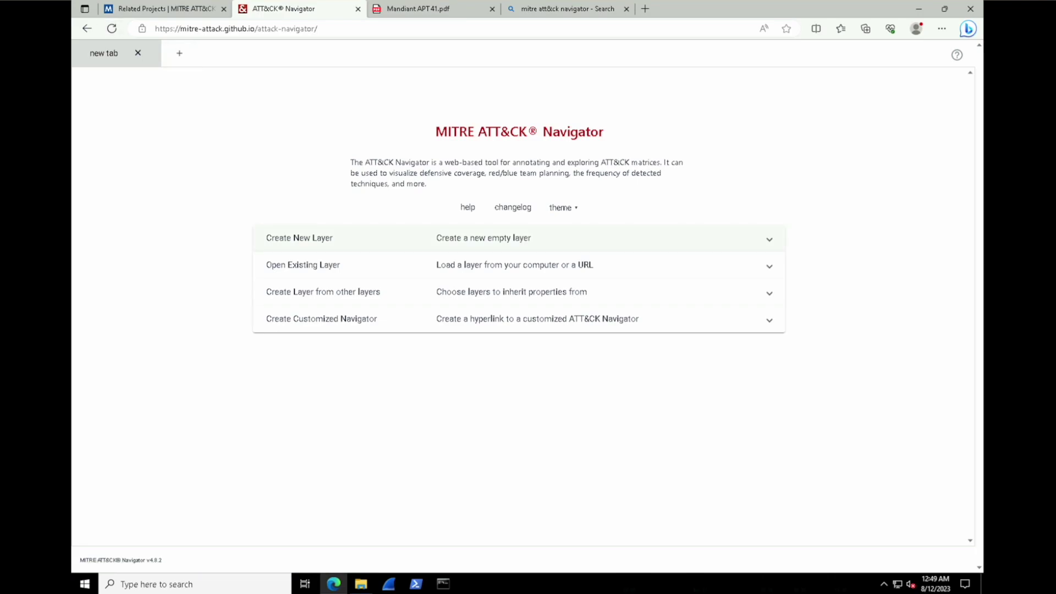
{"action": "left_click", "coordinate": [527, 238]}
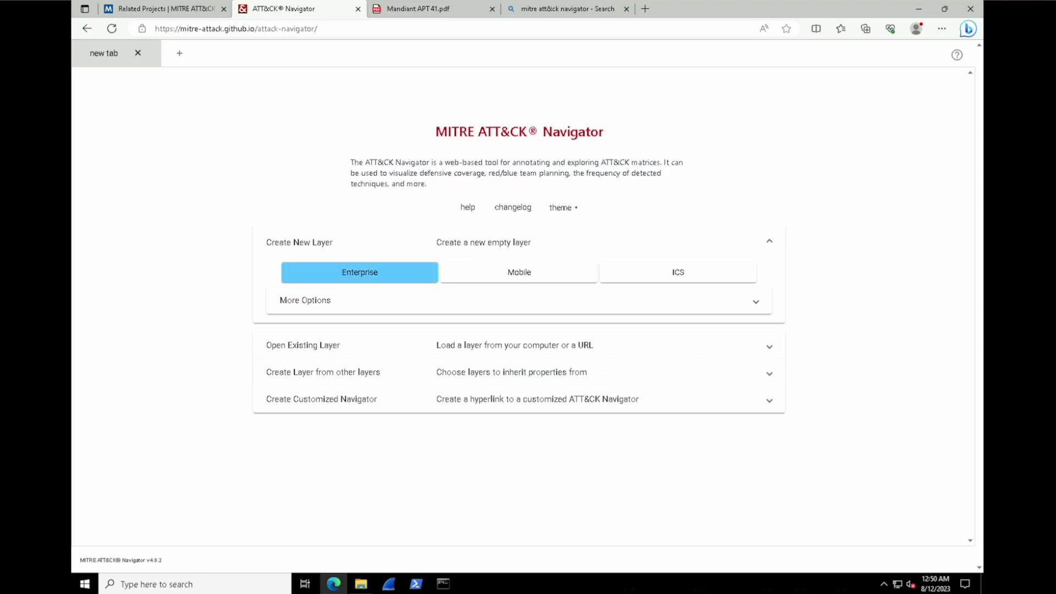
{"action": "left_click", "coordinate": [377, 273]}
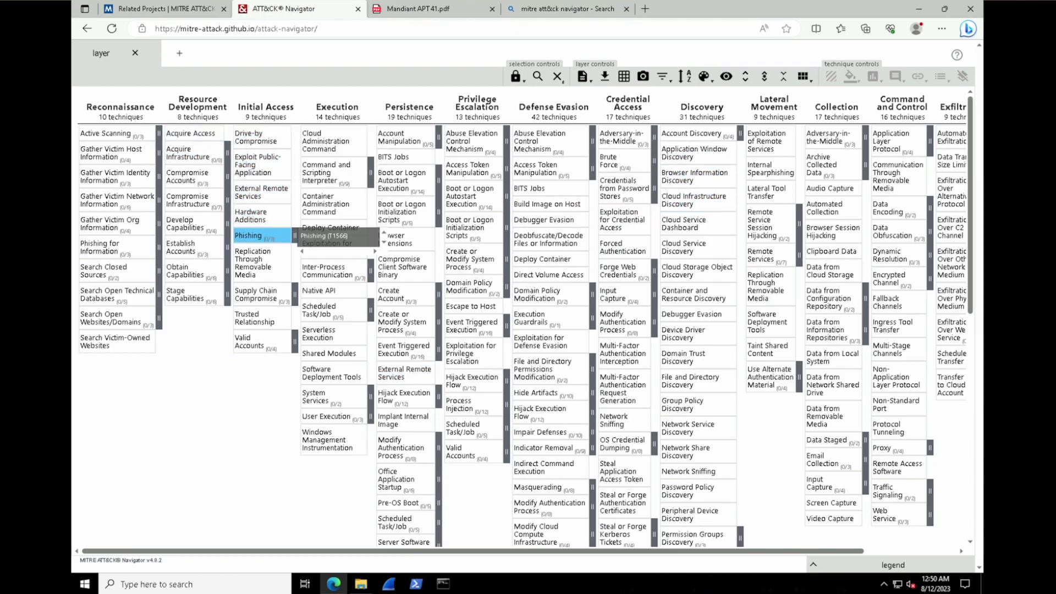
{"action": "left_click", "coordinate": [251, 235]}
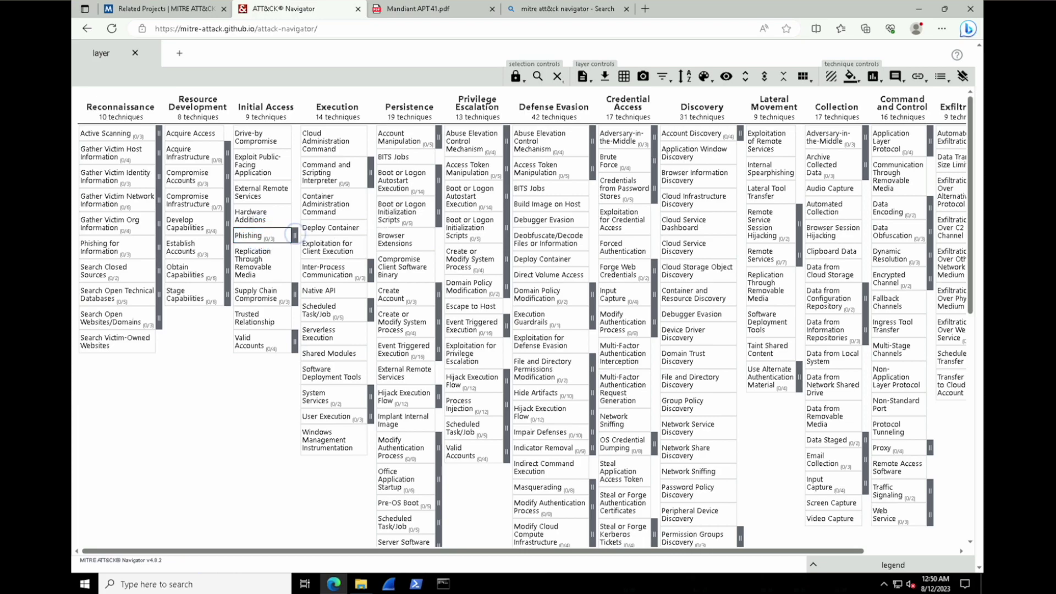
{"action": "left_click", "coordinate": [295, 235]}
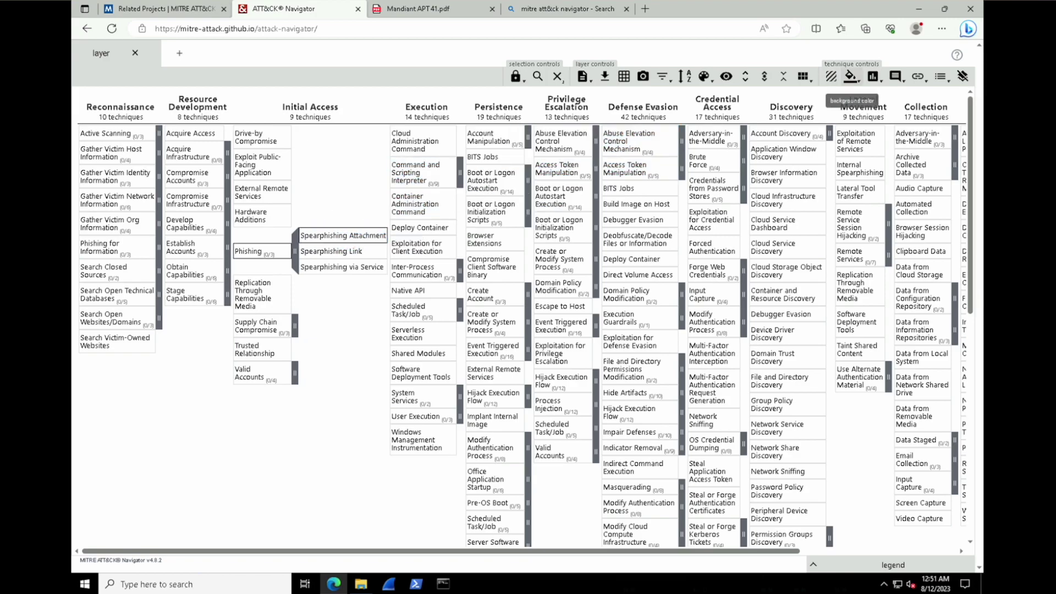
Colour Spearphishing Attachment and PowerShell yellow in the layer.
{"action": "left_click", "coordinate": [851, 77]}
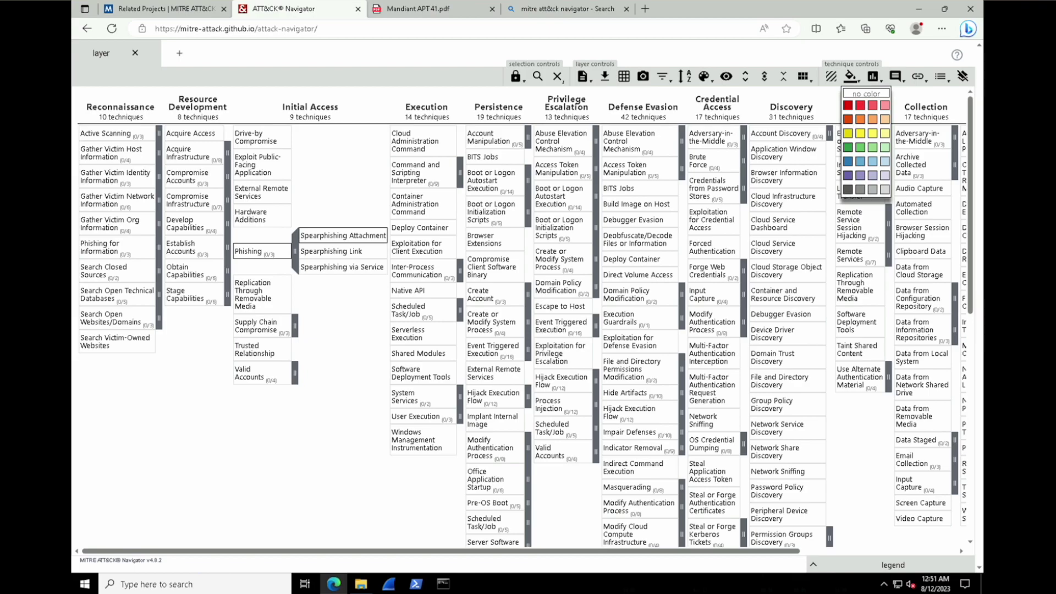
{"action": "left_click", "coordinate": [861, 133]}
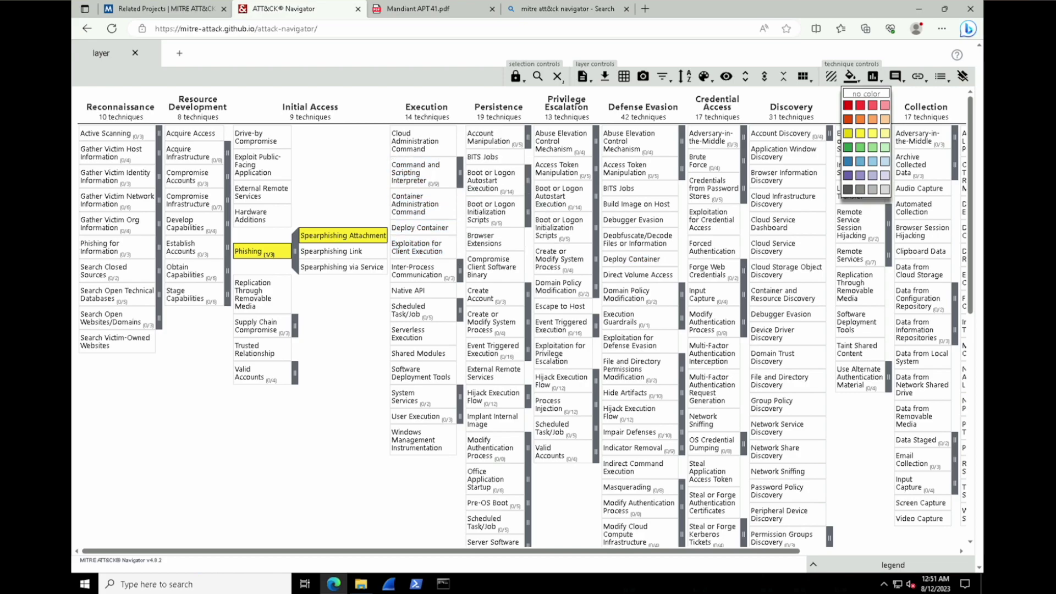
{"action": "left_click", "coordinate": [460, 173]}
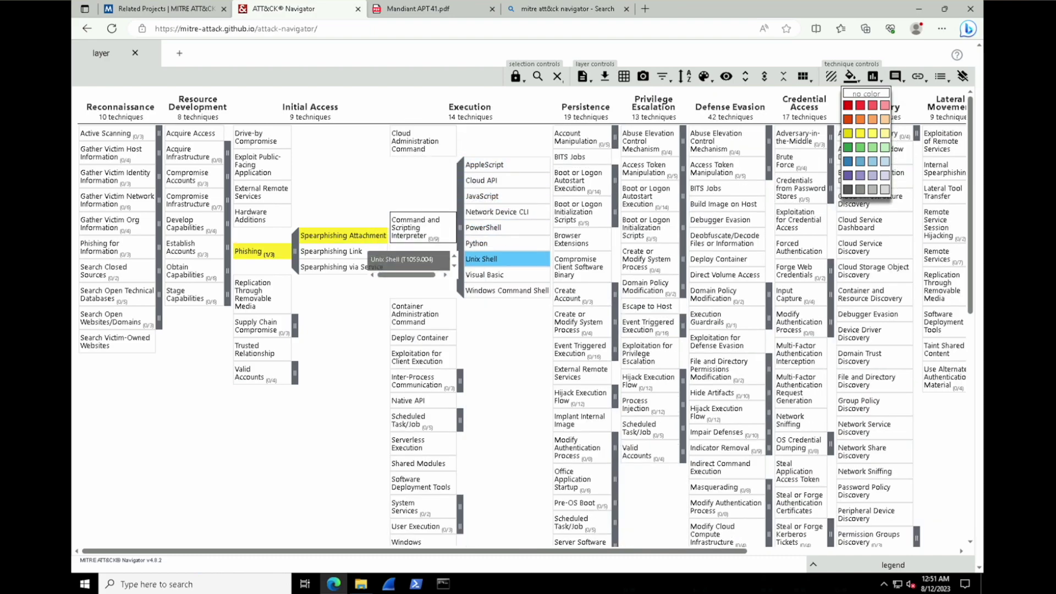
{"action": "left_click", "coordinate": [860, 133]}
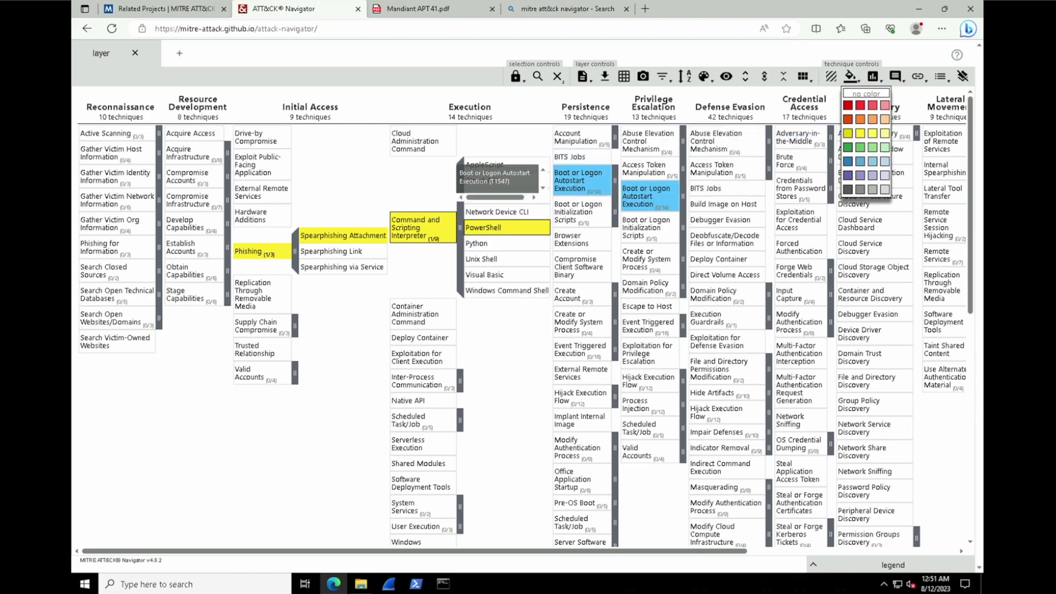
Colour Login Items and Registry Run Keys / Startup Folder yellow under Boot or Logon Autostart Execution.
{"action": "left_click", "coordinate": [615, 180]}
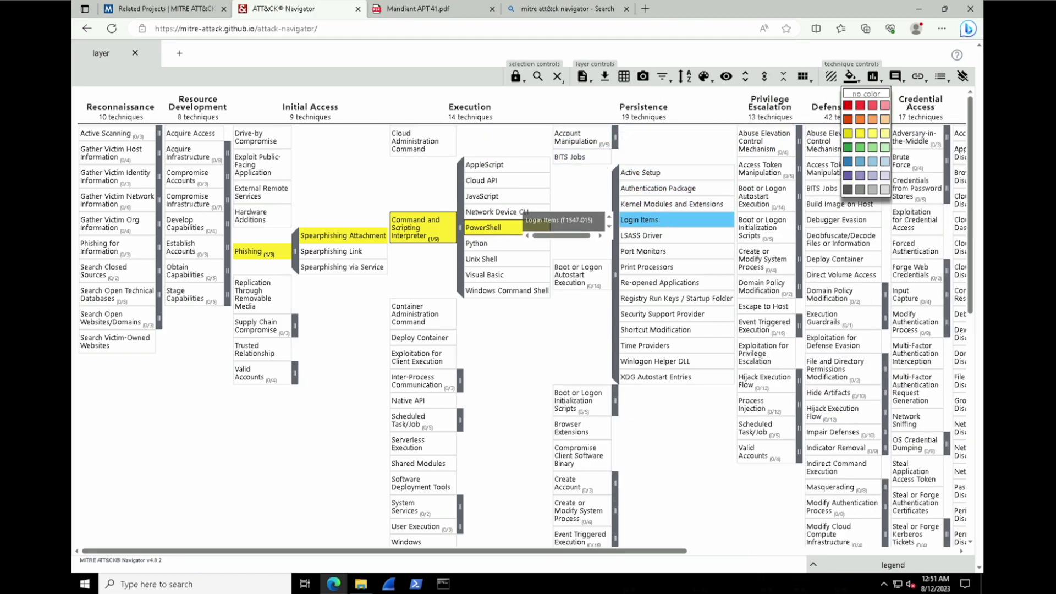
{"action": "left_click", "coordinate": [676, 298], "text": "ctrl"}
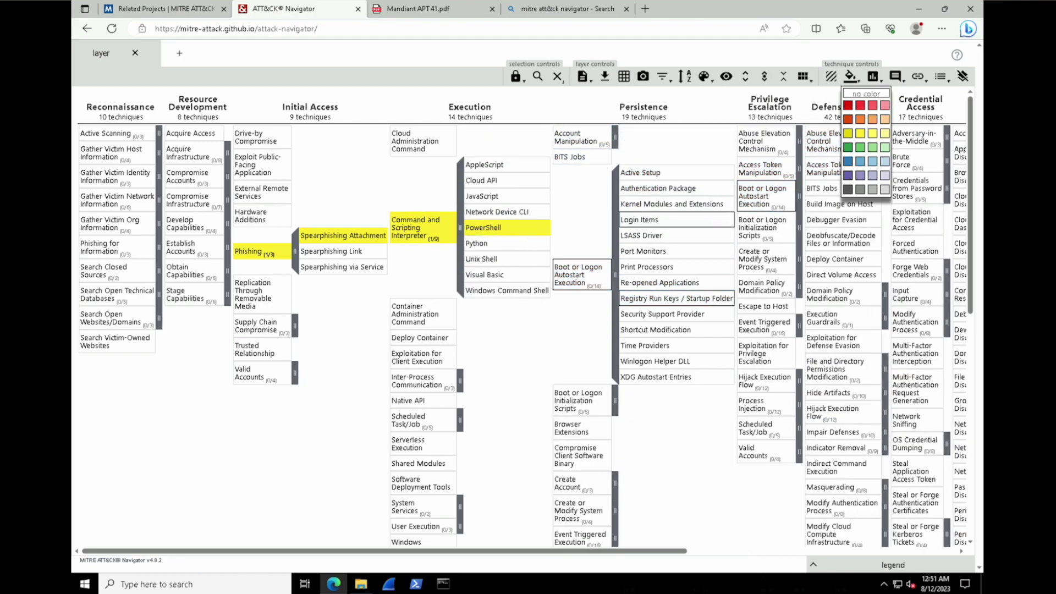
{"action": "left_click", "coordinate": [861, 133]}
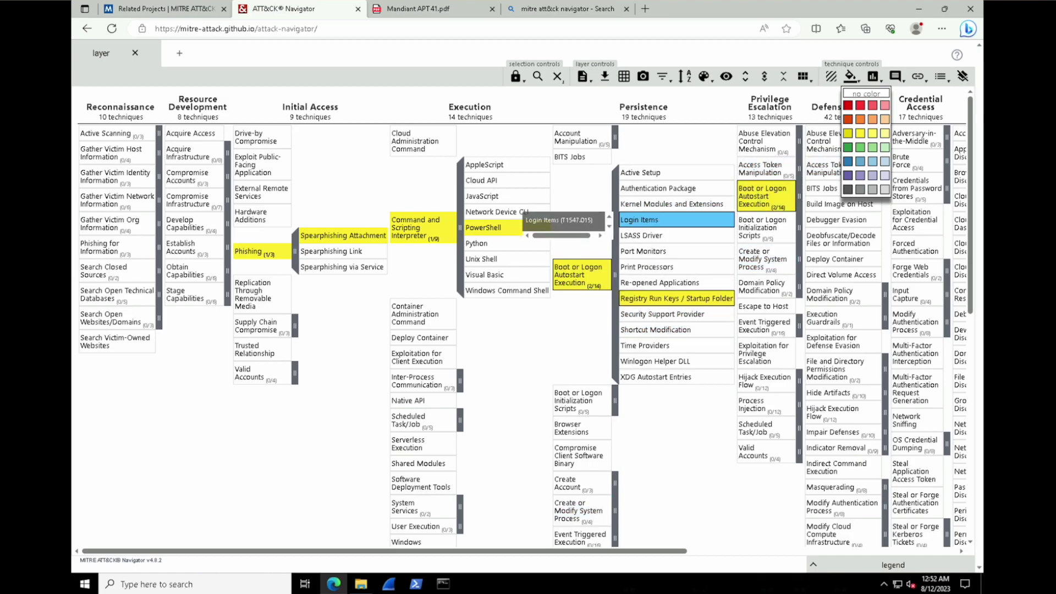
{"action": "left_click", "coordinate": [851, 76]}
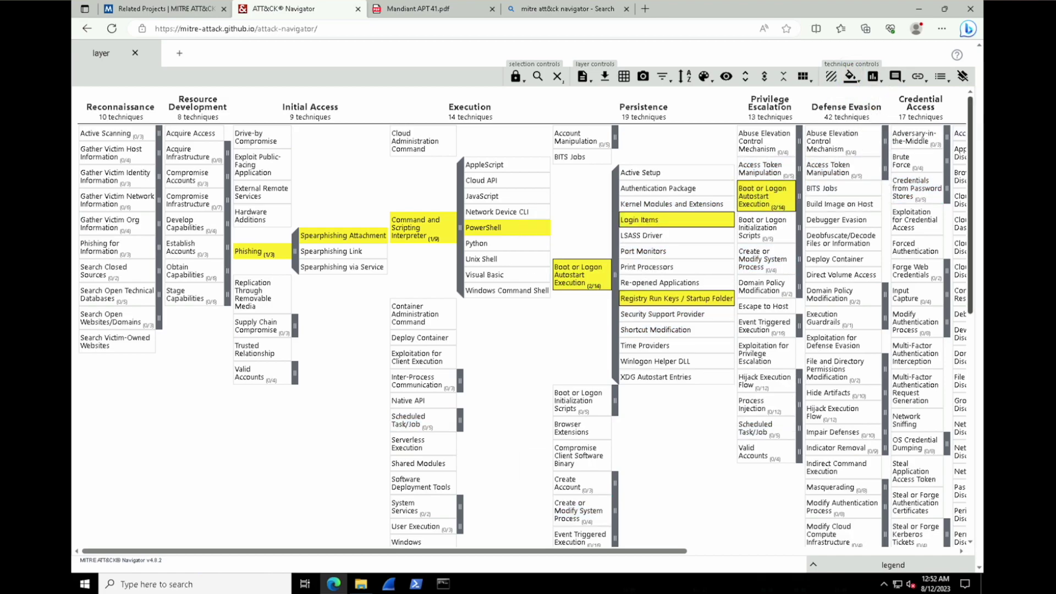
{"action": "left_click_drag", "start_coordinate": [972, 142], "coordinate": [972, 177]}
{"action": "left_click", "coordinate": [969, 108]}
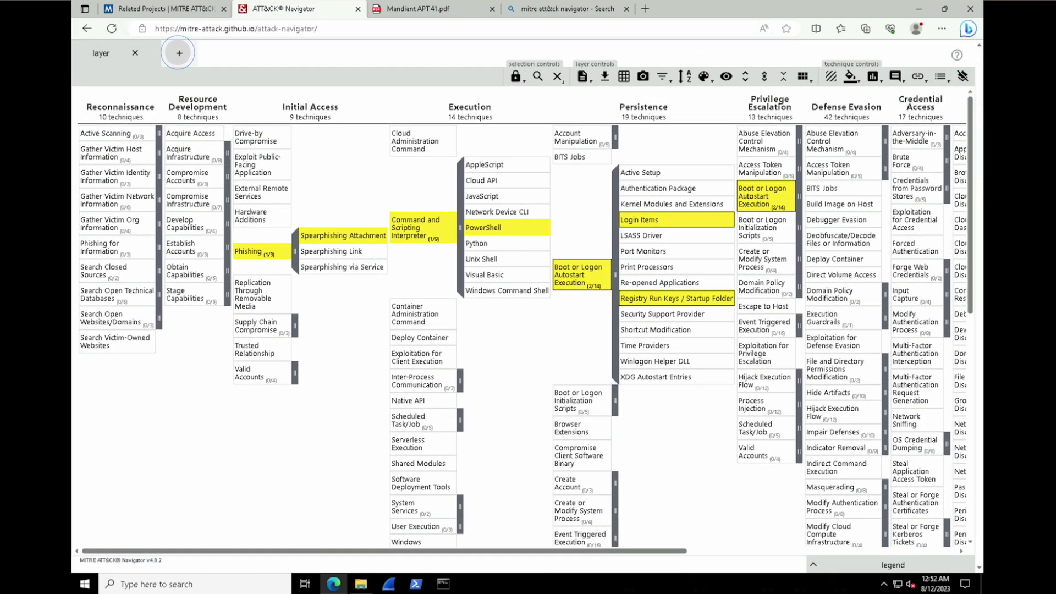
Add a second empty Enterprise ATT&CK layer.
{"action": "left_click", "coordinate": [179, 52]}
{"action": "left_click", "coordinate": [364, 238]}
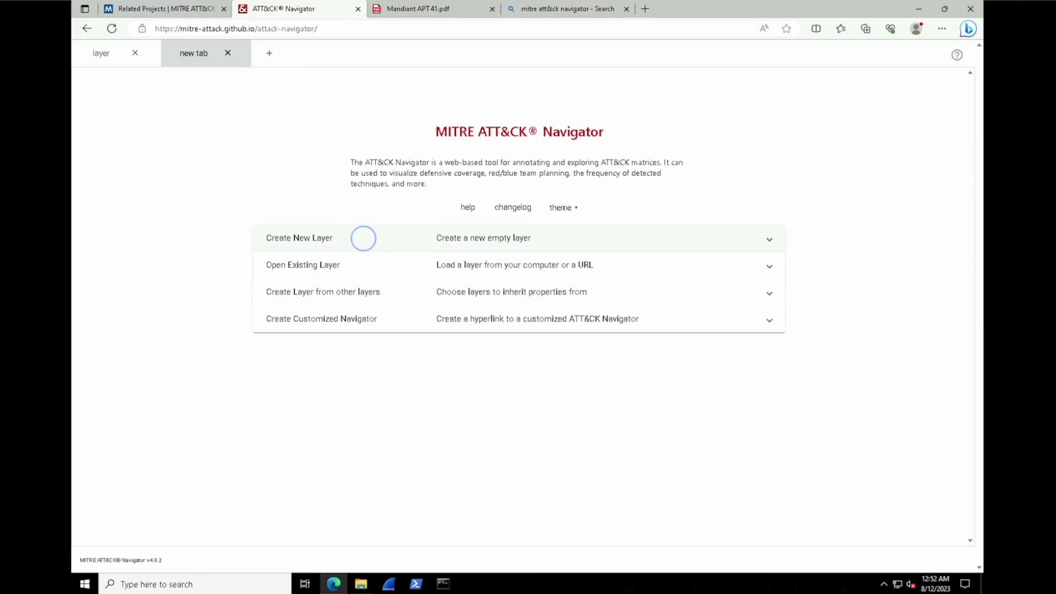
{"action": "left_click", "coordinate": [359, 272]}
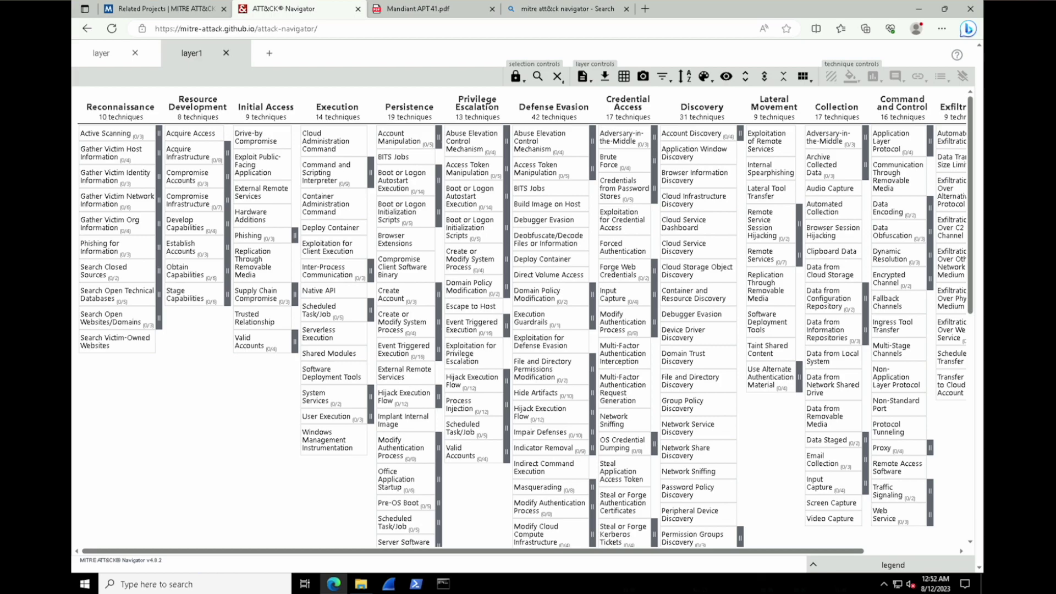
Rename the new layer from layer1 to APT41 and bring up search & multiselect.
{"action": "left_click", "coordinate": [582, 76]}
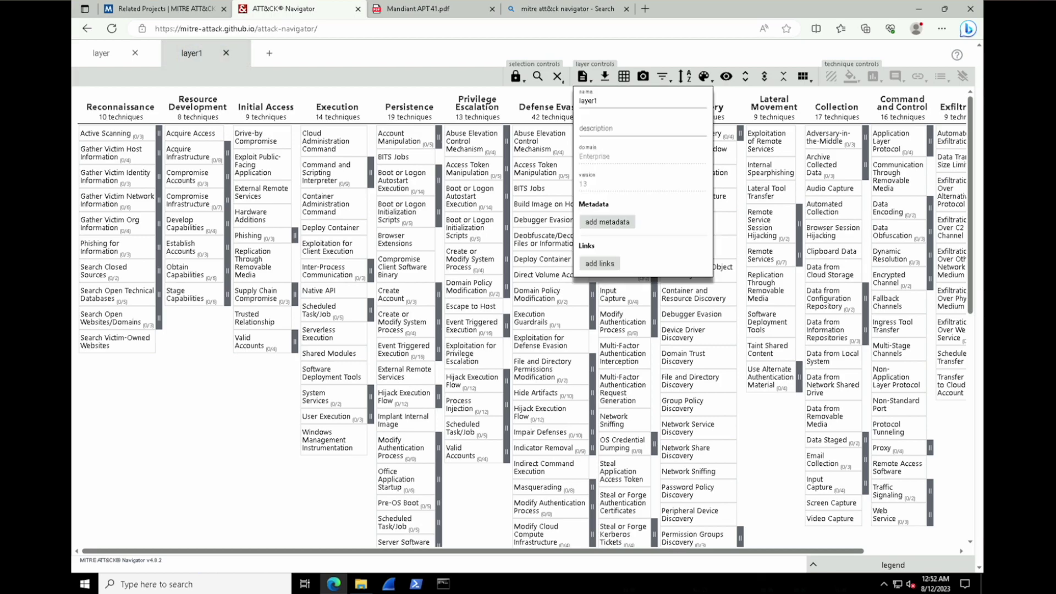
{"action": "left_click", "coordinate": [590, 101]}
{"action": "left_click", "coordinate": [590, 101]}
{"action": "double_click", "coordinate": [589, 100]}
{"action": "type", "text": "APT41"}
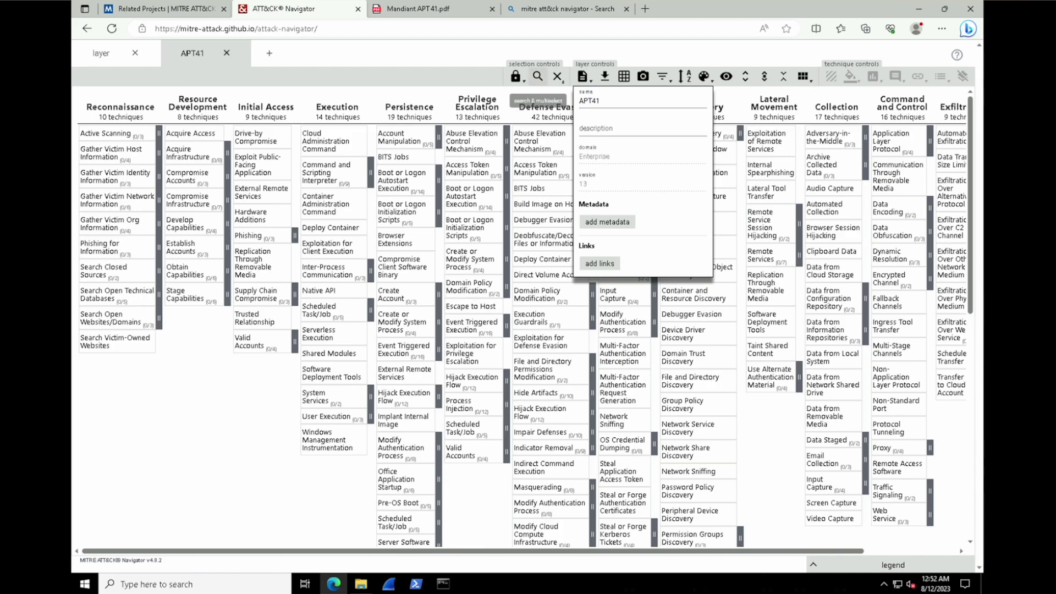
{"action": "left_click", "coordinate": [538, 76]}
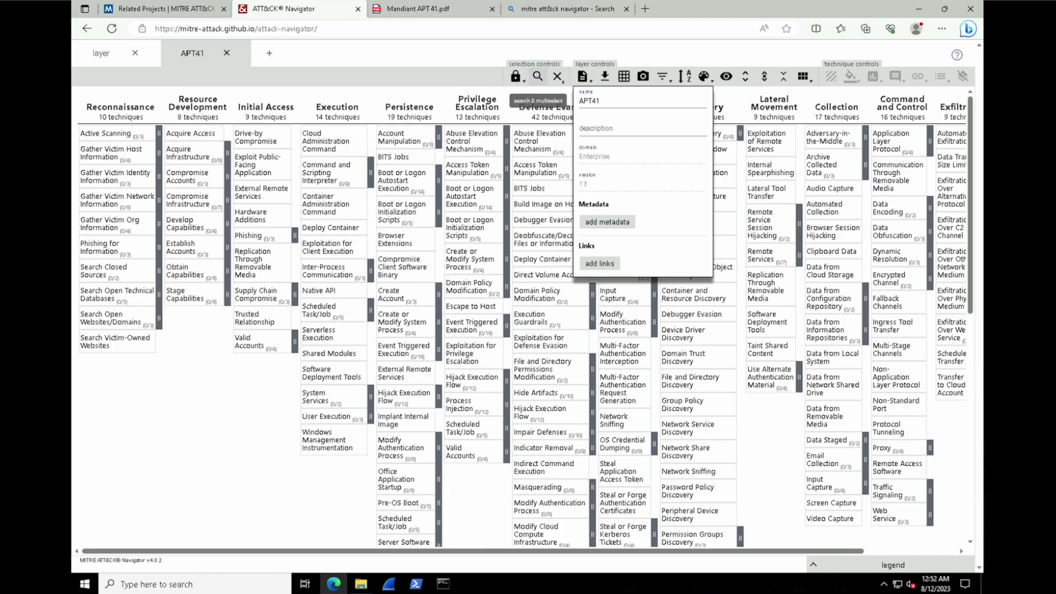
Select all techniques used by the APT41 threat group in search & multiselect.
{"action": "left_click", "coordinate": [834, 222]}
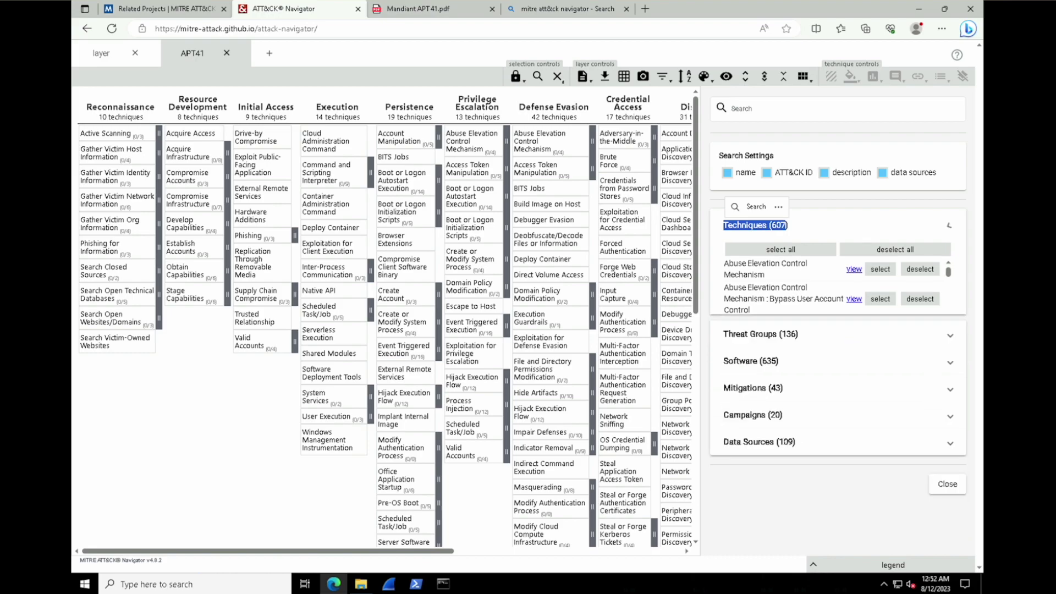
{"action": "left_click", "coordinate": [834, 222]}
{"action": "left_click", "coordinate": [834, 221]}
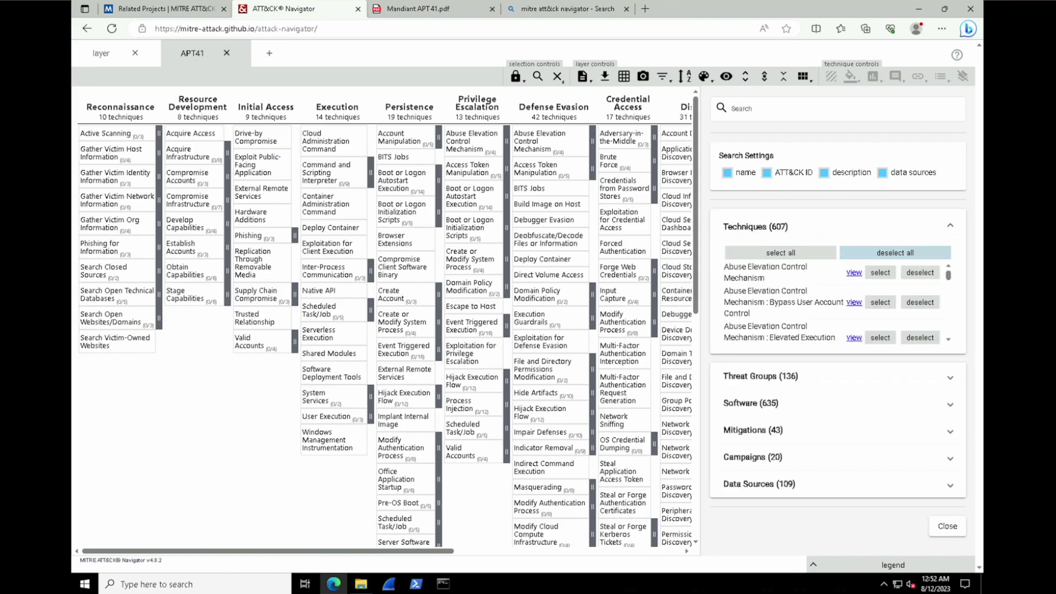
{"action": "mouse_move", "coordinate": [948, 272]}
{"action": "left_mouse_down"}
{"action": "mouse_move", "coordinate": [949, 297]}
{"action": "mouse_move", "coordinate": [948, 274]}
{"action": "left_mouse_up"}
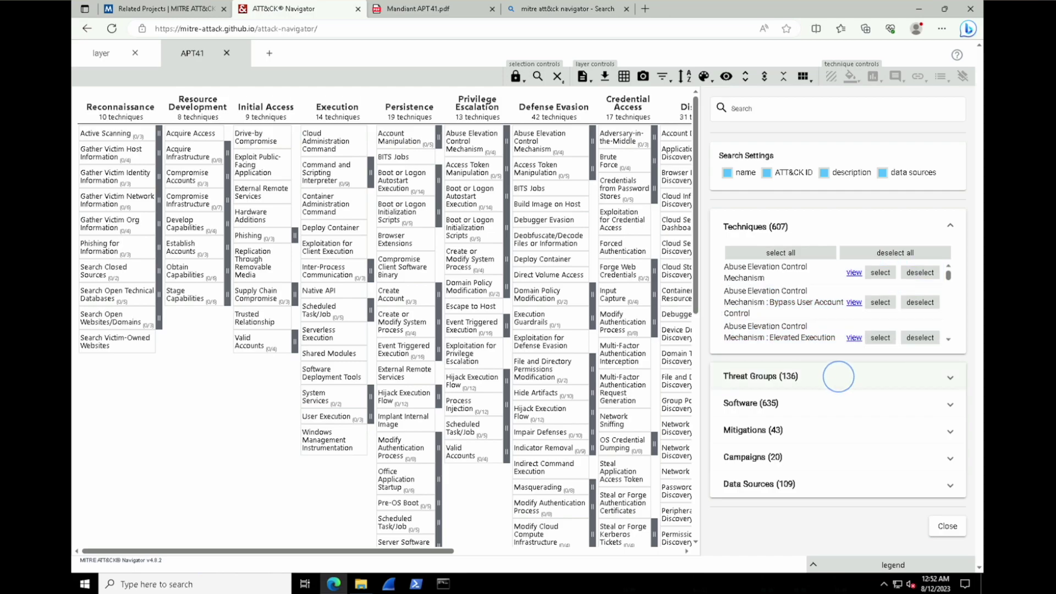
{"action": "left_click", "coordinate": [836, 376]}
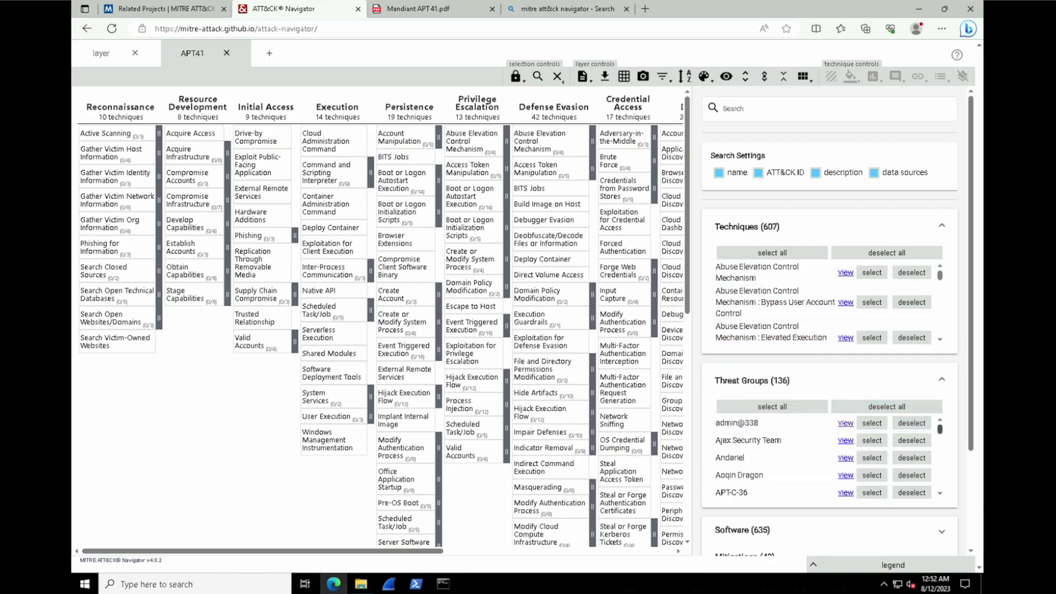
{"action": "left_click_drag", "start_coordinate": [940, 429], "coordinate": [941, 438]}
{"action": "left_click", "coordinate": [940, 493]}
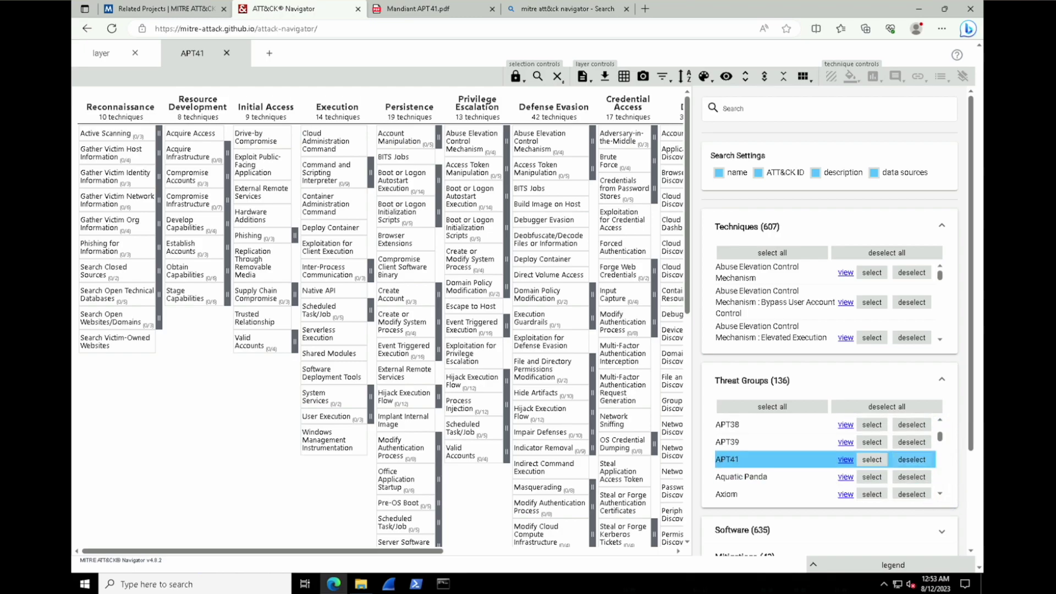
{"action": "left_click", "coordinate": [871, 459]}
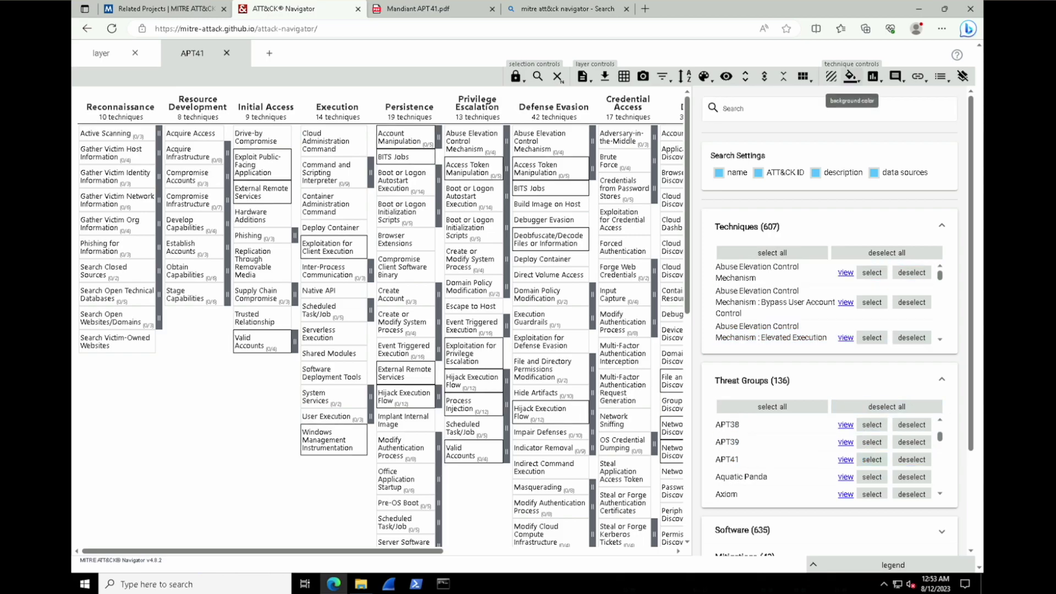
Fill the selected APT41 techniques with a yellow background and close the search panel.
{"action": "left_click", "coordinate": [851, 77]}
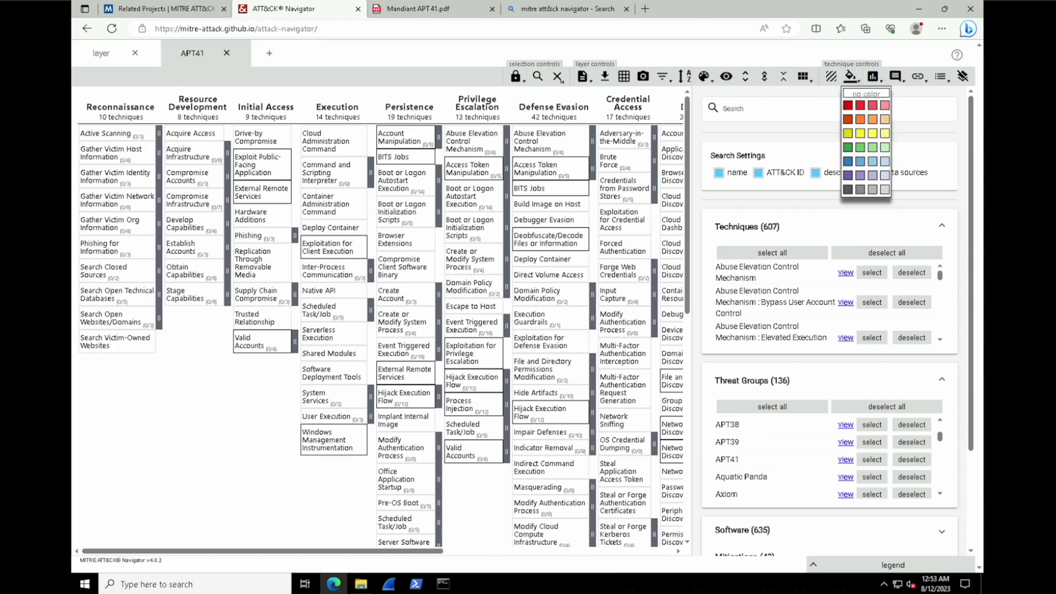
{"action": "left_click", "coordinate": [861, 133]}
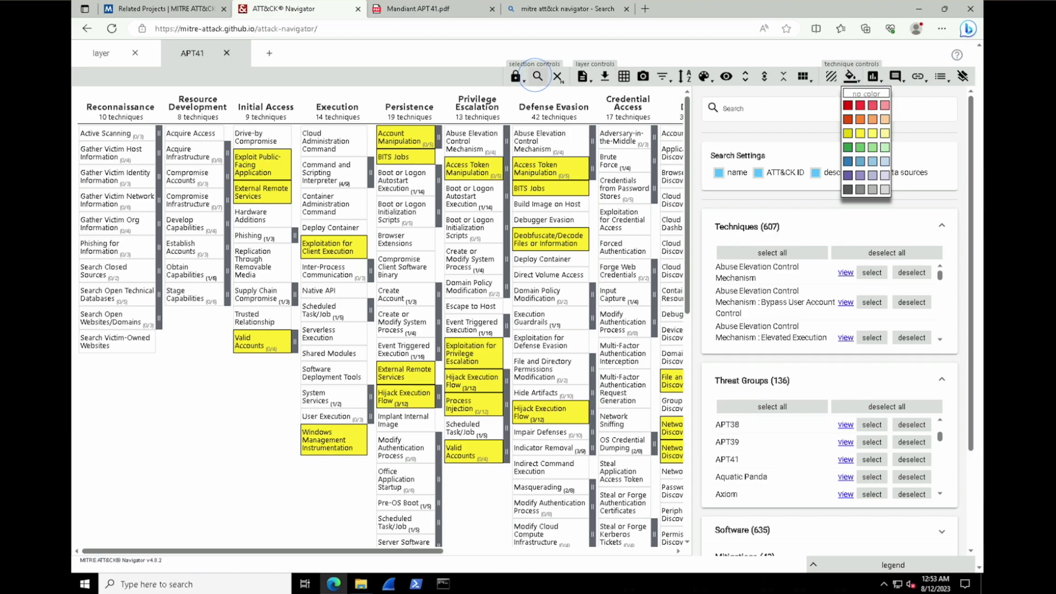
{"action": "left_click", "coordinate": [537, 77]}
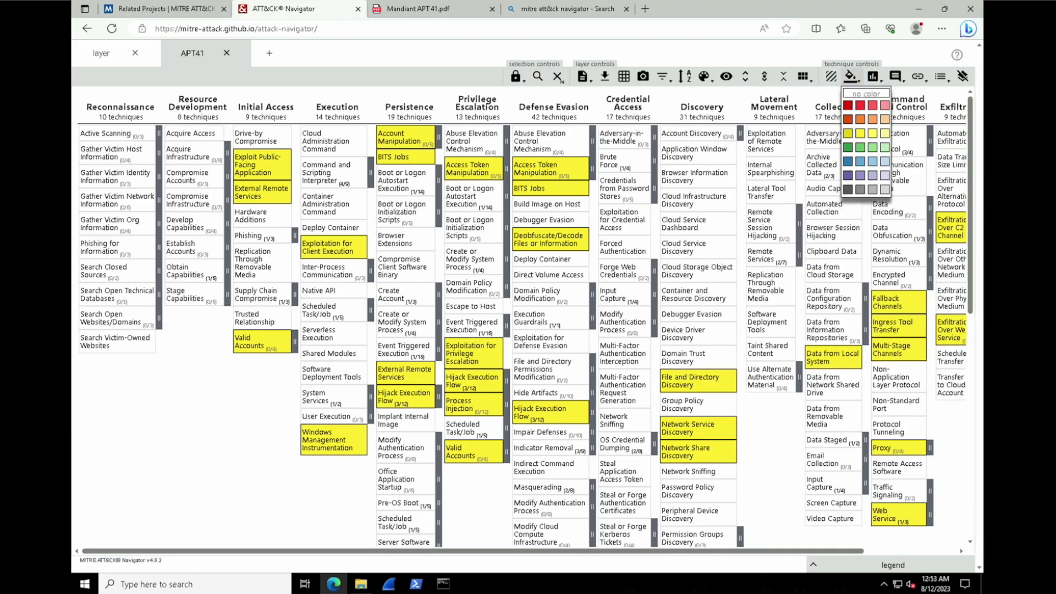
{"action": "key", "text": "Escape"}
{"action": "left_click", "coordinate": [651, 549]}
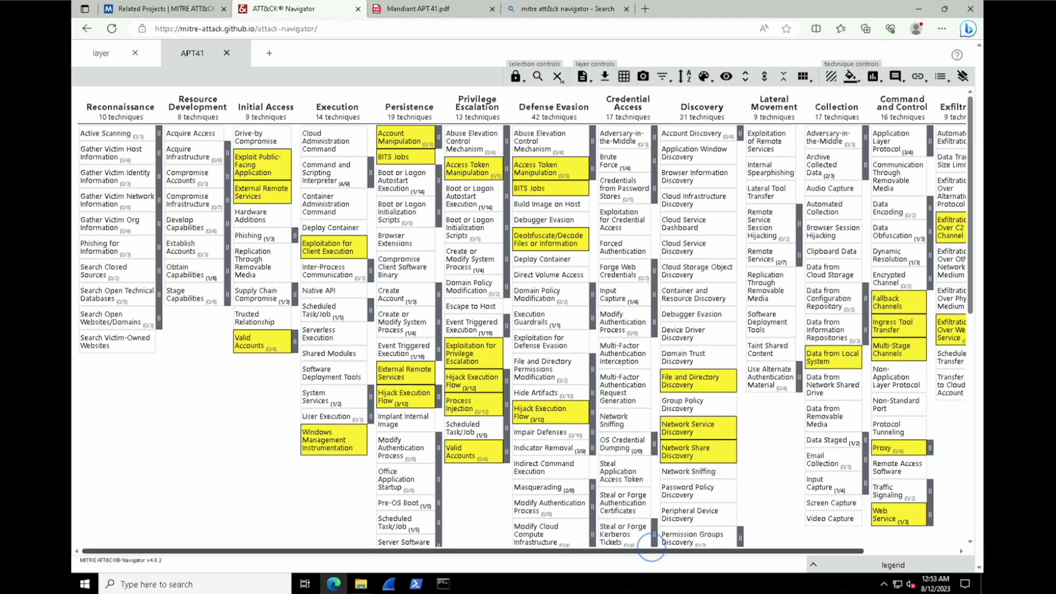
{"action": "left_click_drag", "start_coordinate": [651, 549], "coordinate": [577, 545]}
{"action": "left_click_drag", "start_coordinate": [970, 190], "coordinate": [964, 271]}
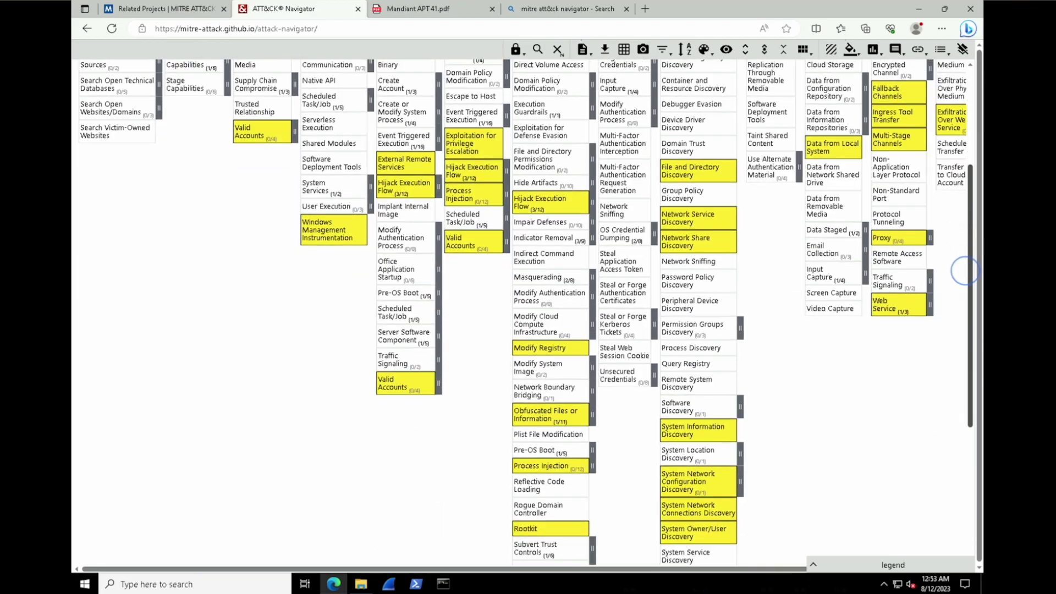
{"action": "scroll", "coordinate": [964, 308], "scroll_direction": "down", "scroll_amount": 3}
{"action": "scroll", "coordinate": [960, 248], "scroll_direction": "up", "scroll_amount": 2}
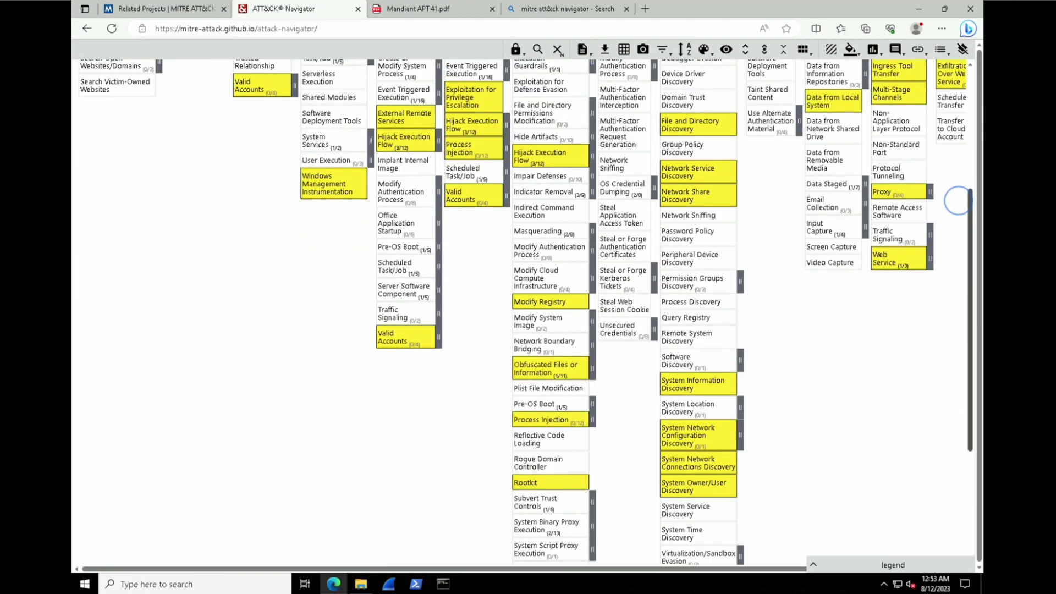
{"action": "scroll", "coordinate": [957, 200], "scroll_direction": "up", "scroll_amount": 5}
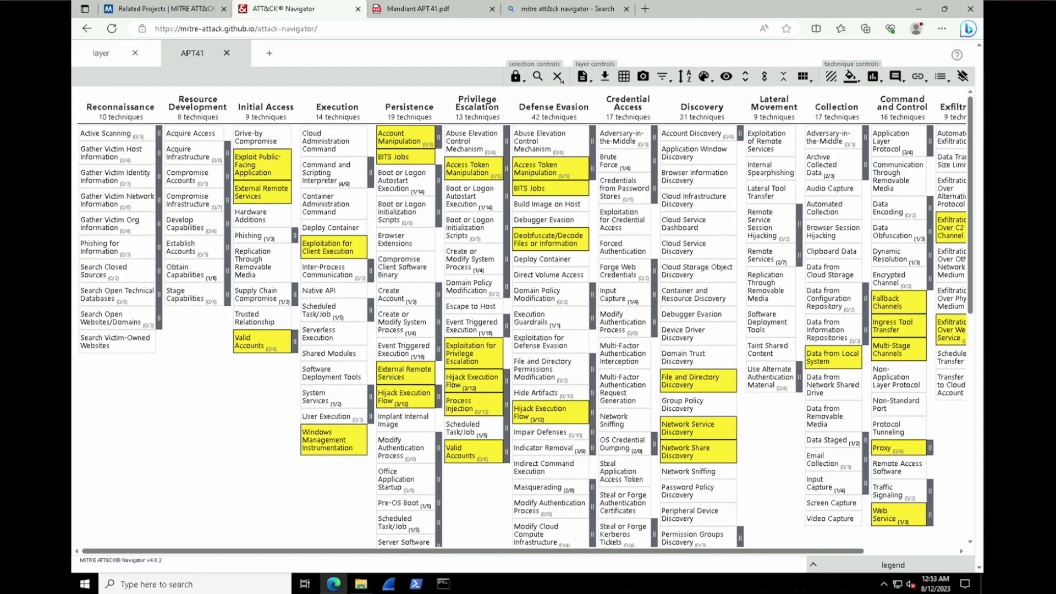